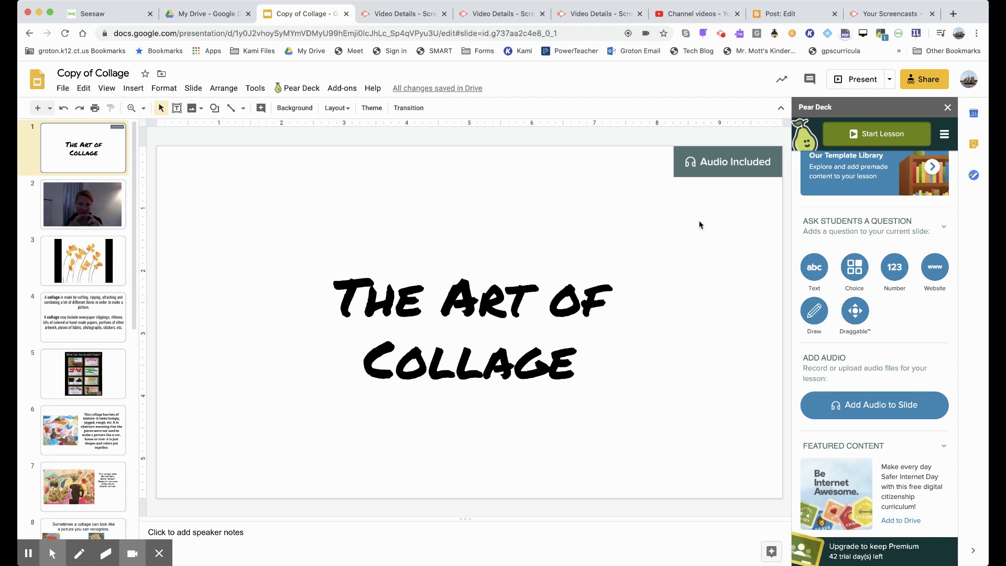
Start a Pear Deck lesson session from The Art of Collage slides.
{"action": "left_click", "coordinate": [884, 135]}
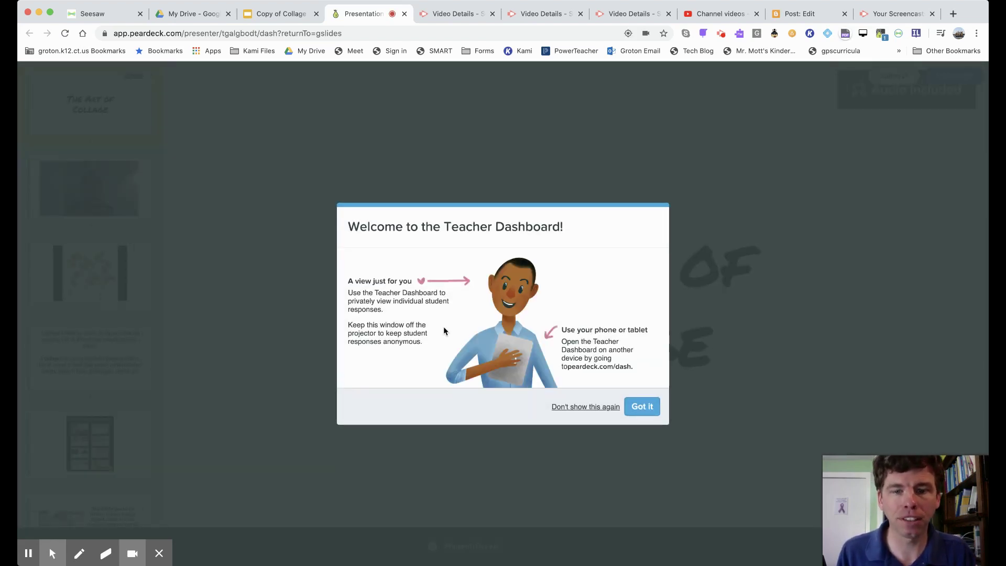
Dismiss the dashboard welcome, copy the student-paced session link, and return to the Seesaw class journal.
{"action": "left_click", "coordinate": [644, 411]}
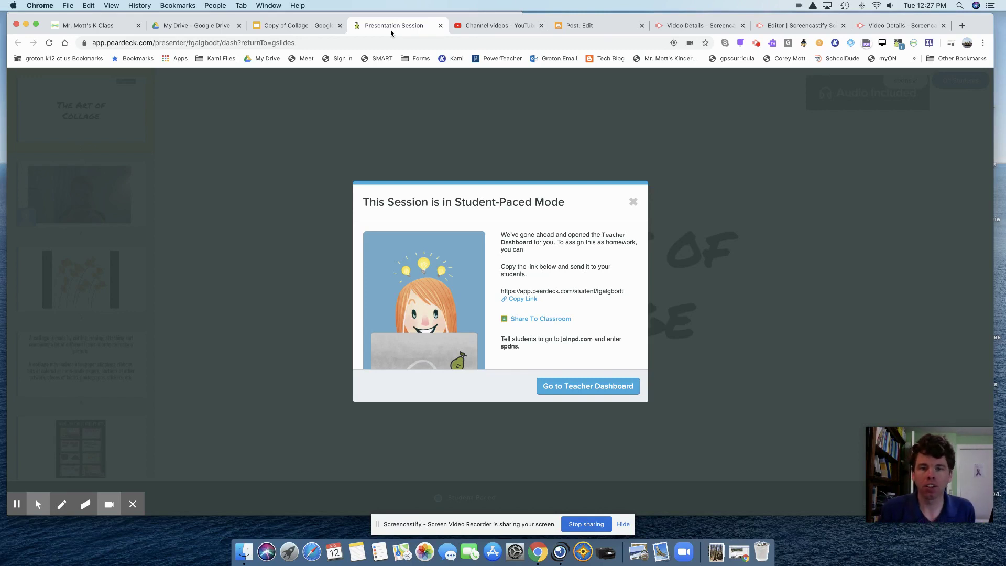
{"action": "left_click", "coordinate": [520, 299]}
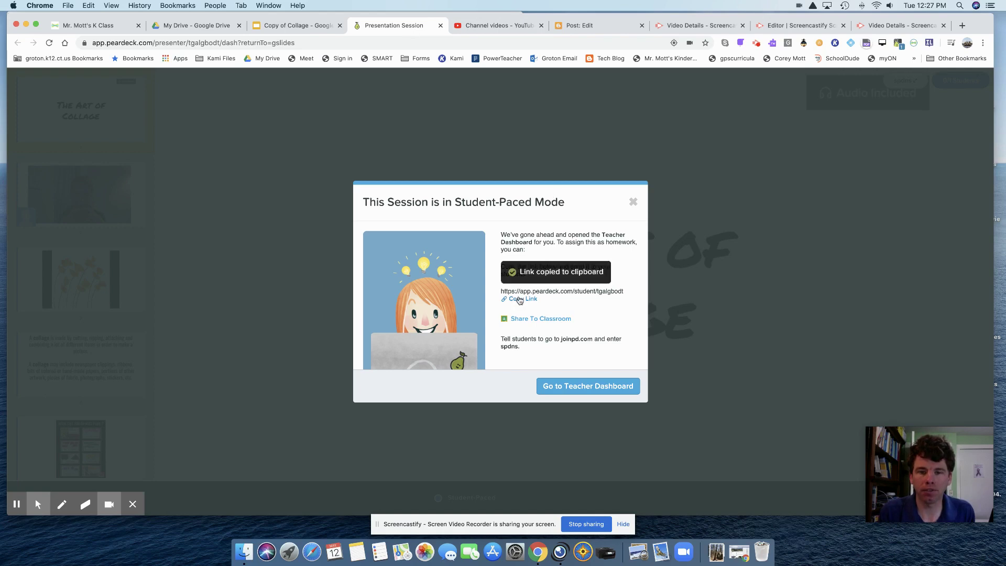
{"action": "left_click", "coordinate": [84, 26]}
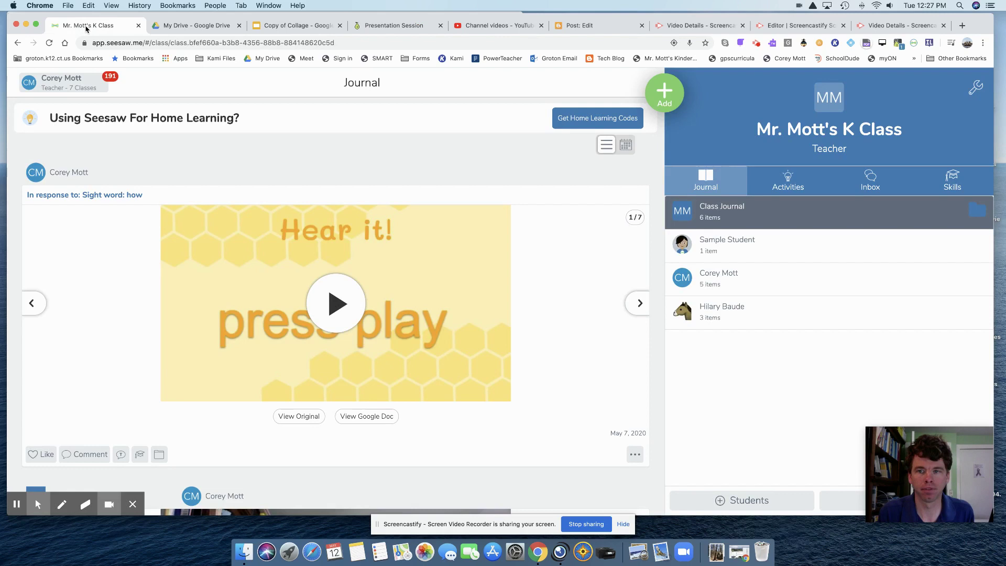
Create a new assigned activity named 'Art Collage' from Add > Assign Activity.
{"action": "left_click", "coordinate": [663, 101]}
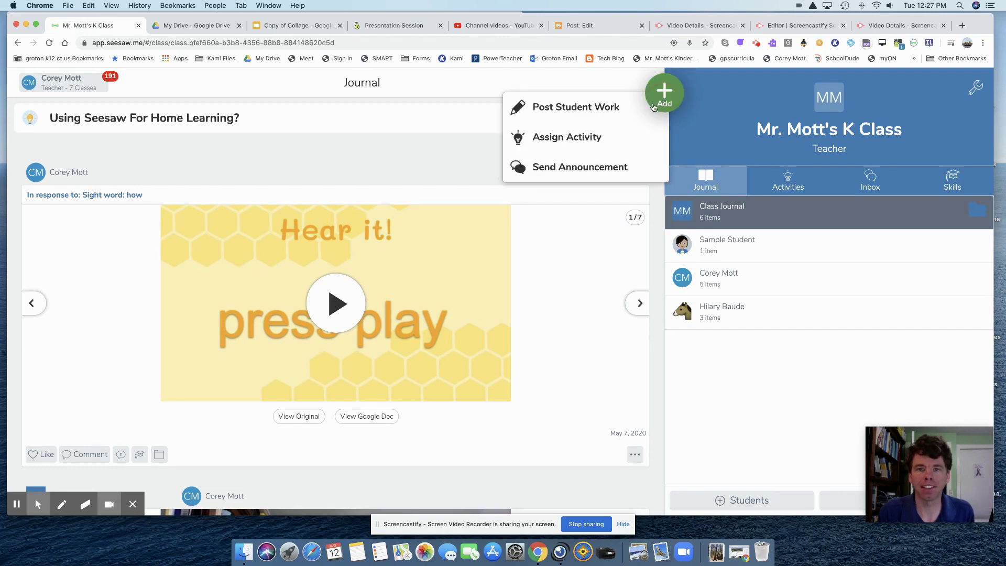
{"action": "left_click", "coordinate": [573, 141]}
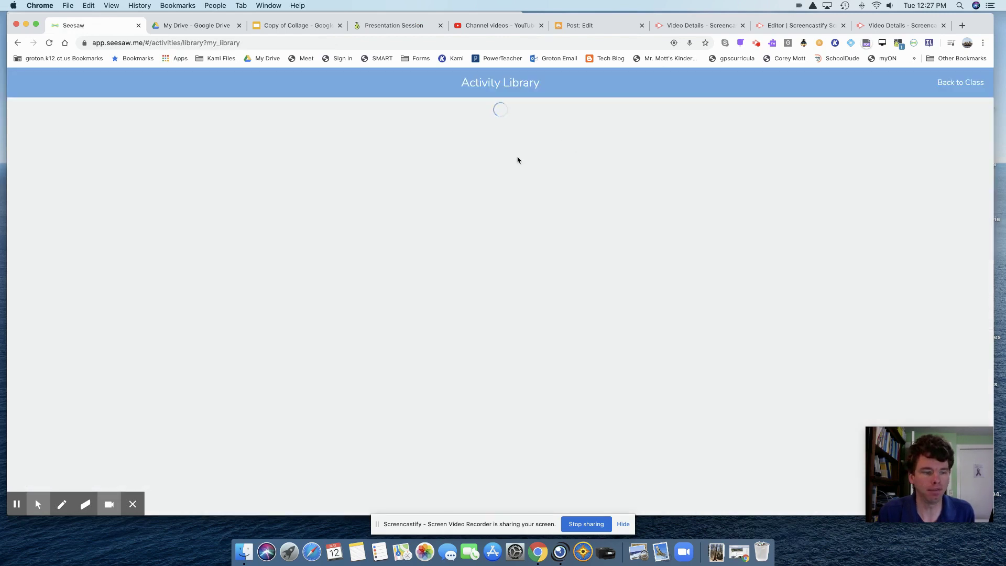
{"action": "mouse_move", "coordinate": [17, 502]}
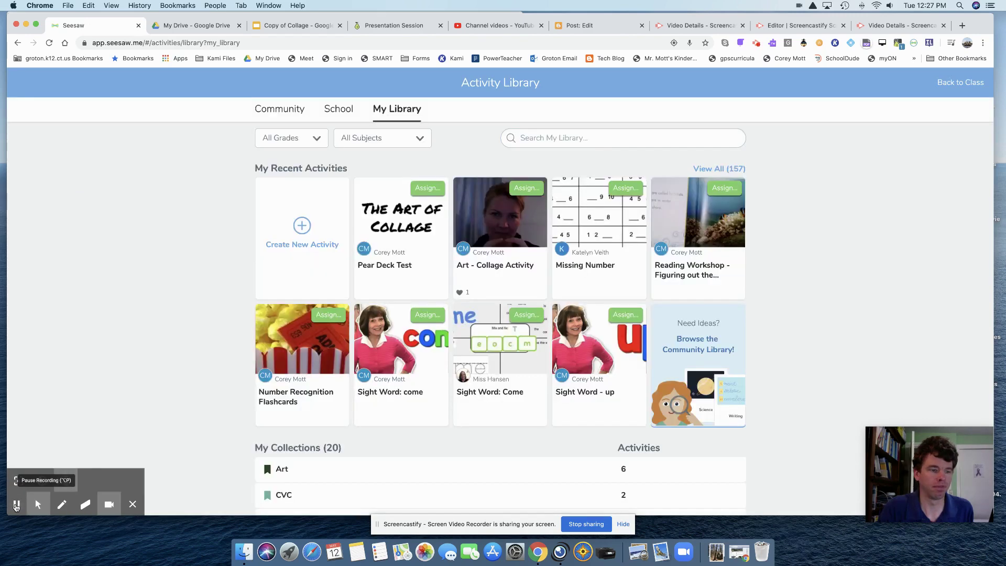
{"action": "left_click", "coordinate": [303, 226]}
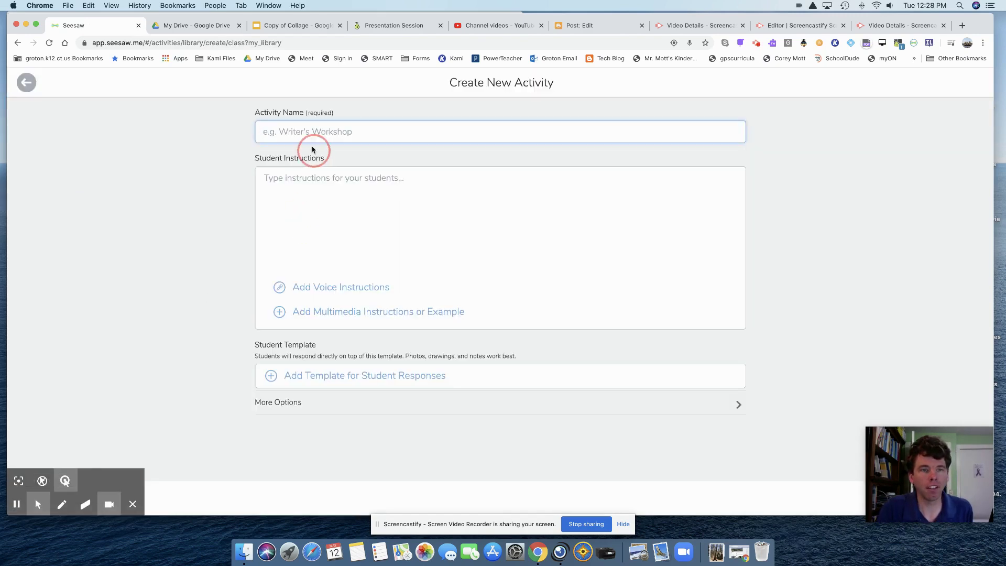
{"action": "left_click", "coordinate": [310, 134]}
{"action": "type", "text": "Art Collage"}
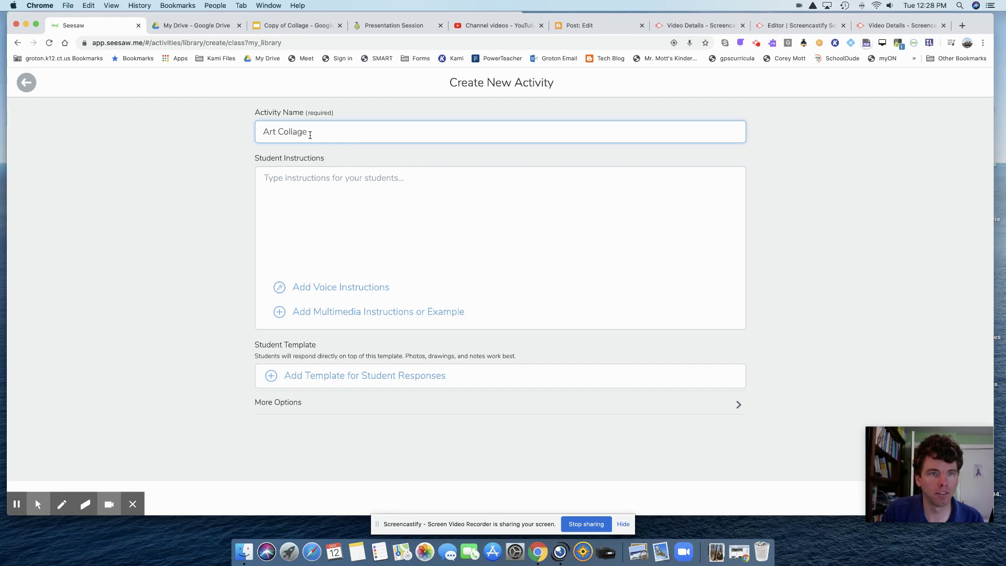
{"action": "left_click", "coordinate": [287, 183]}
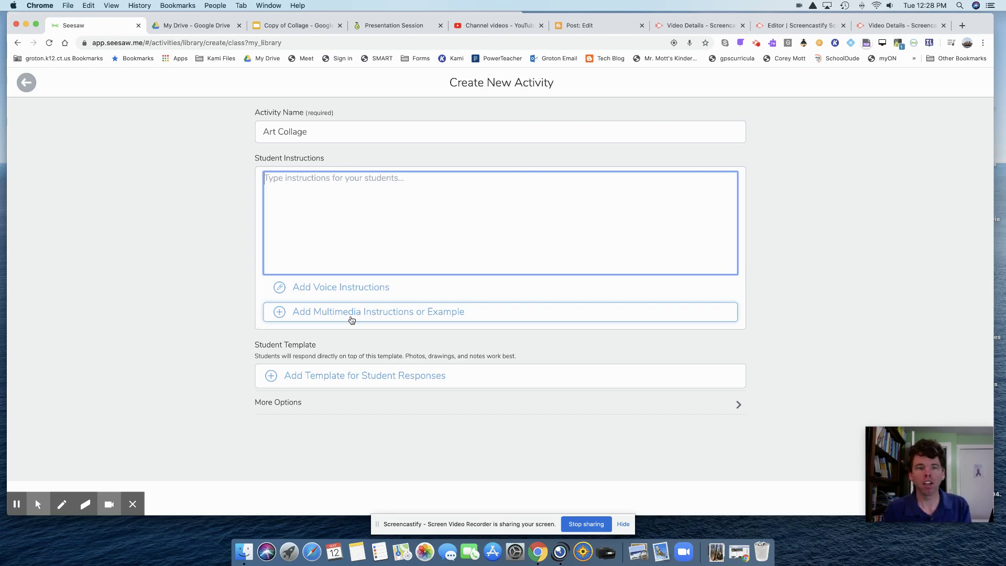
Attach the copied Pear Deck student link to Art Collage as a website-link example.
{"action": "left_click", "coordinate": [351, 320]}
{"action": "left_click", "coordinate": [636, 406]}
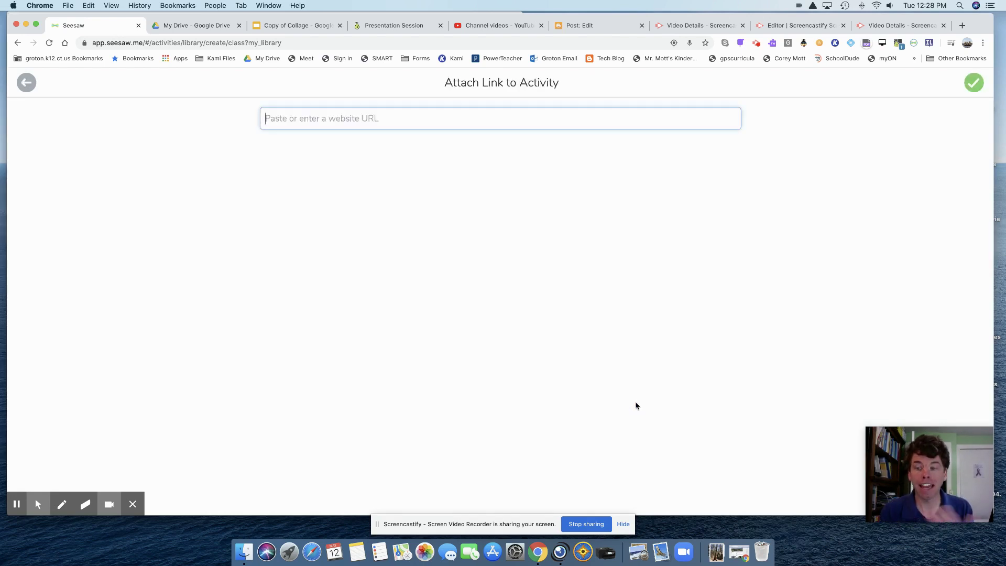
{"action": "left_click", "coordinate": [380, 117]}
{"action": "key", "text": "super+v"}
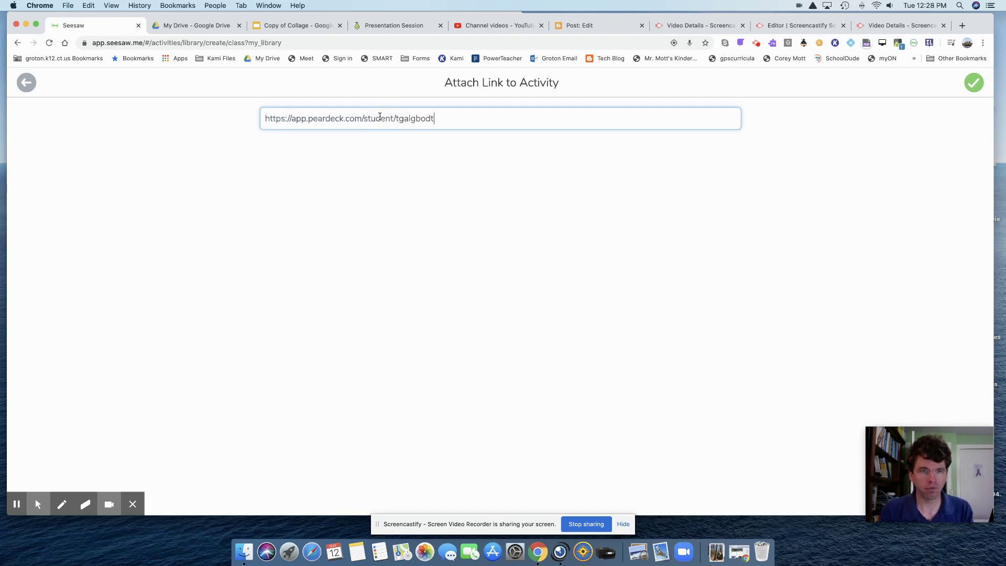
{"action": "left_click", "coordinate": [973, 82]}
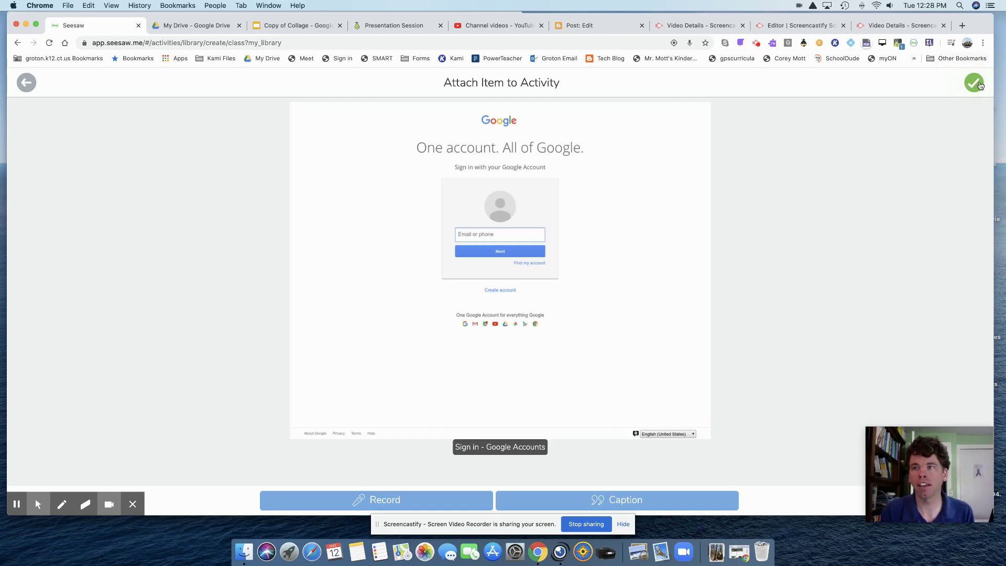
{"action": "left_click", "coordinate": [977, 85]}
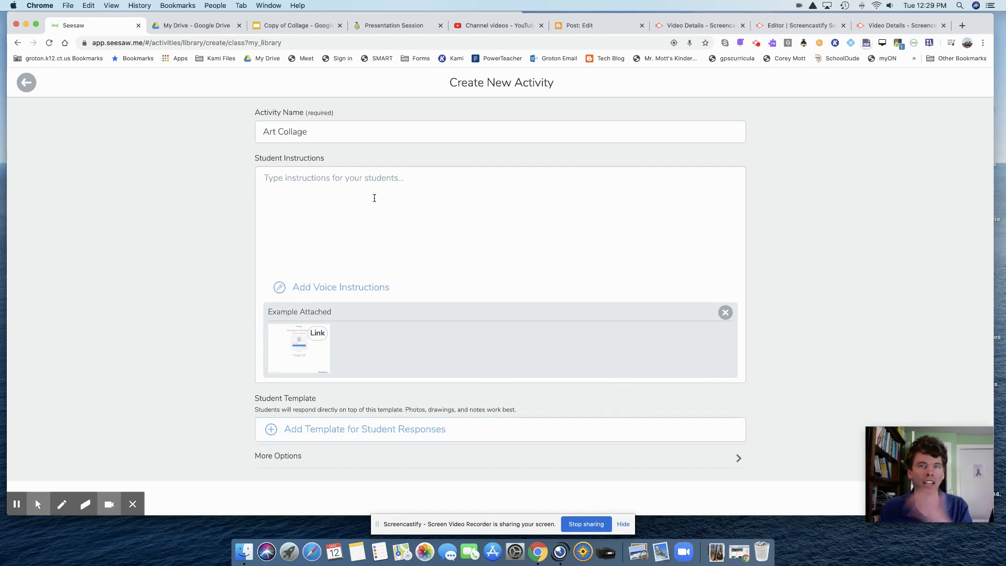
Write instruction 1 (click the :link: lesson to learn collage) and 2 (return to :seesaw:, click :add:), starting 3.
{"action": "left_click", "coordinate": [374, 198]}
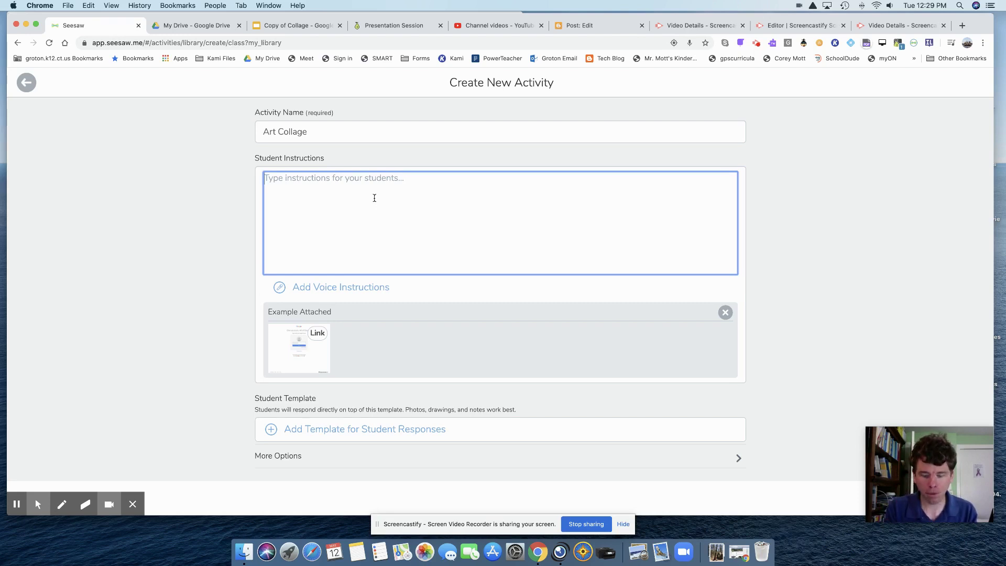
{"action": "type", "text": "1. "}
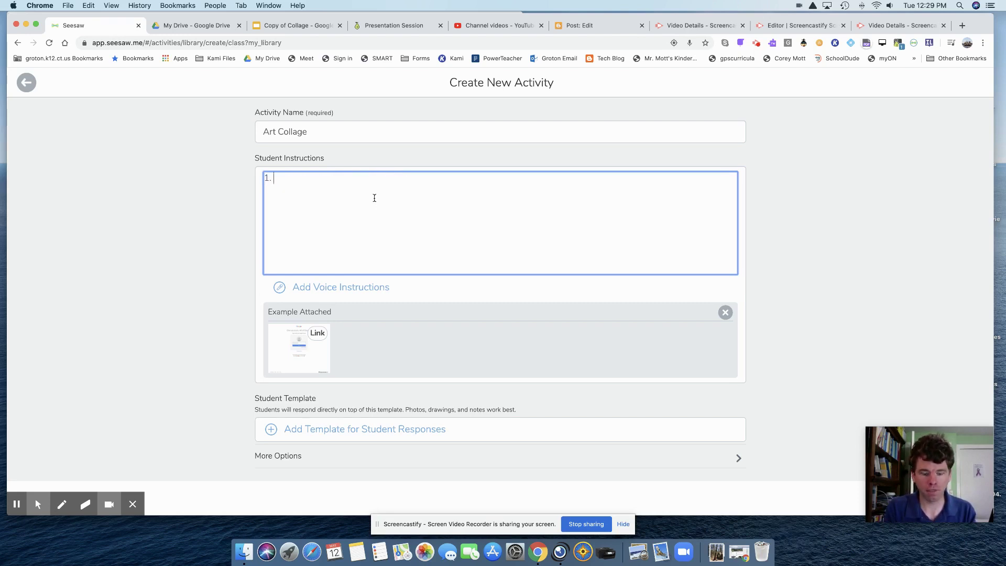
{"action": "type", "text": "Click the "}
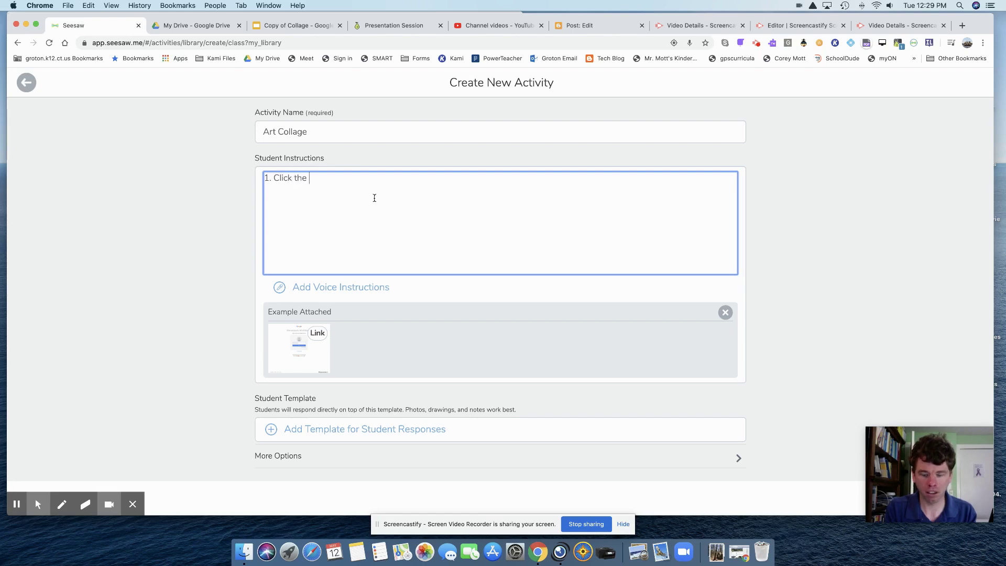
{"action": "type", "text": ":link"}
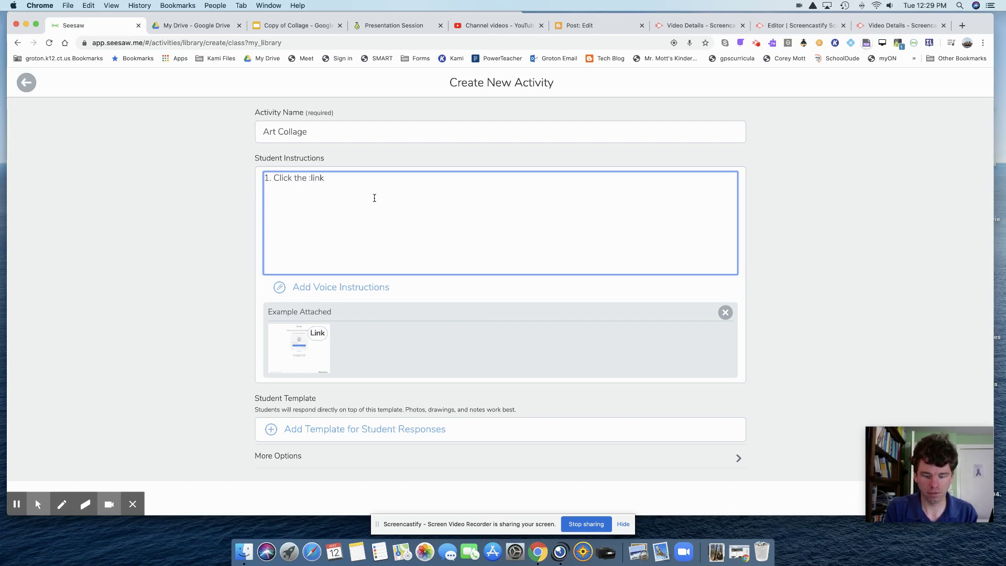
{"action": "type", "text": ":"}
{"action": "type", "text": " for "}
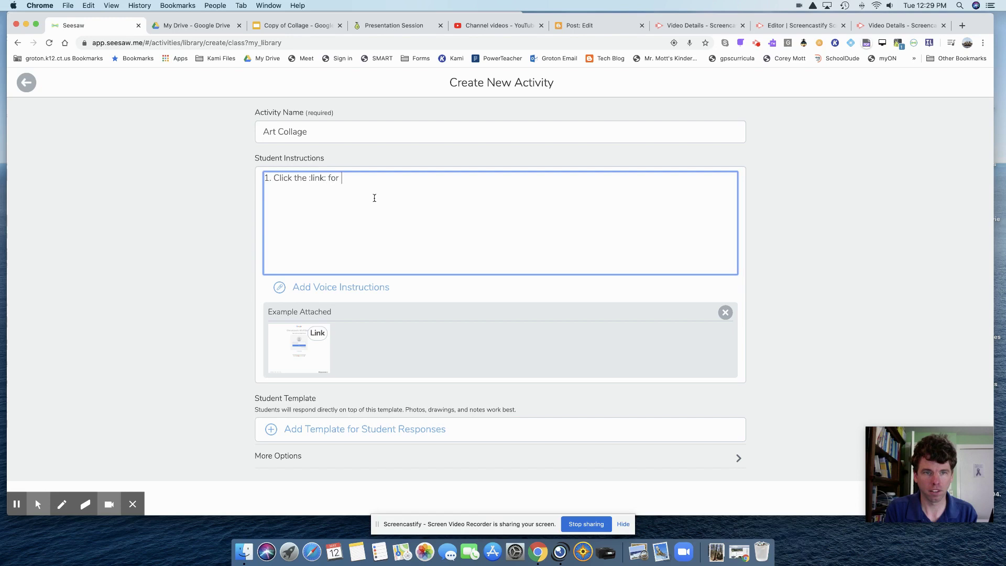
{"action": "type", "text": "the lesson!"}
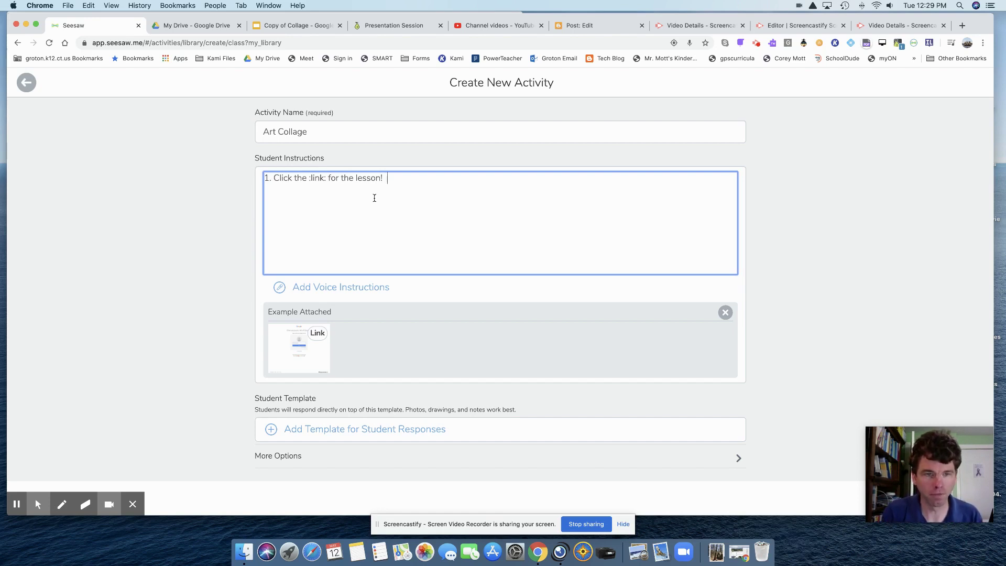
{"action": "type", "text": "Learn how to make"}
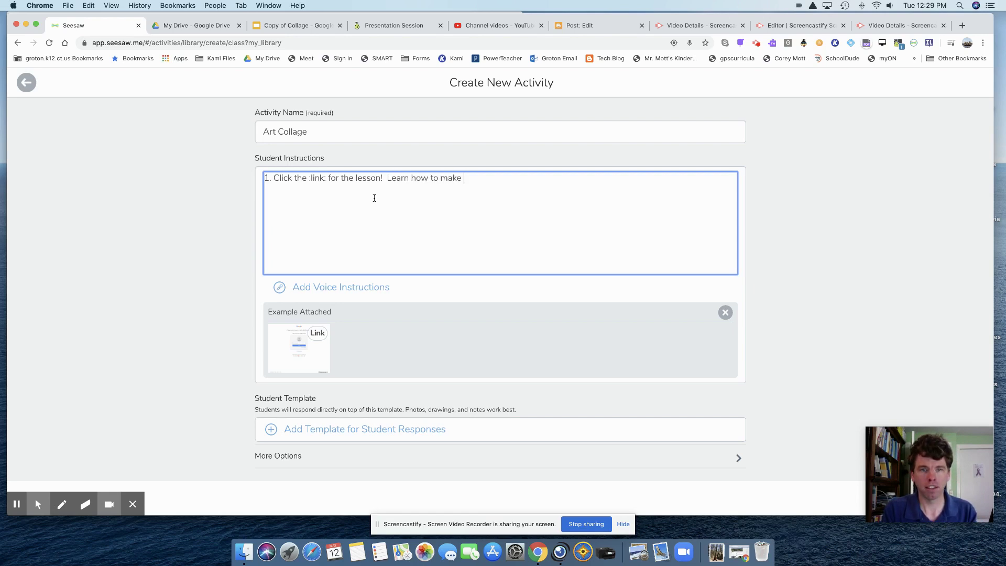
{"action": "type", "text": " a collage!"}
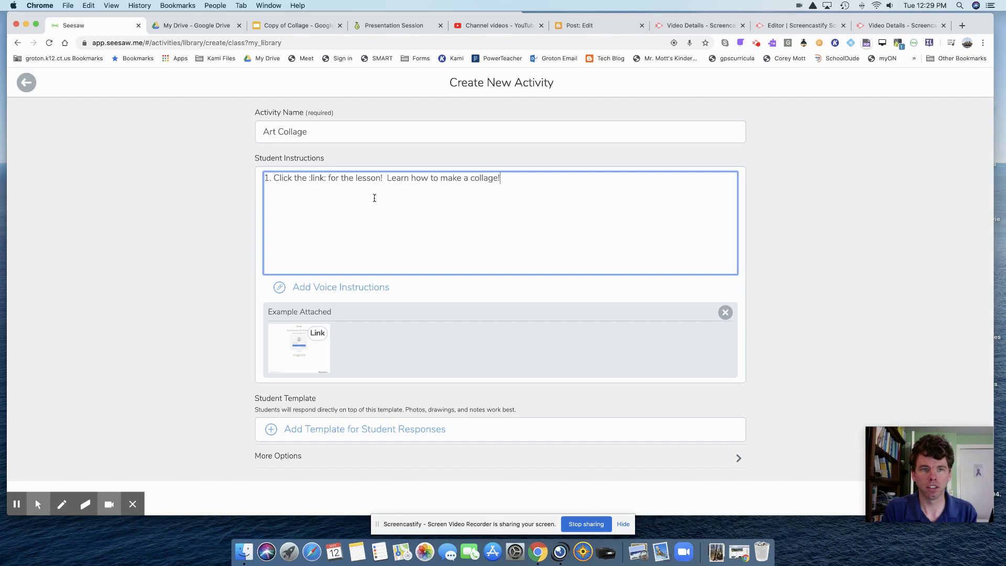
{"action": "key", "text": "Return"}
{"action": "type", "text": "2. Come "}
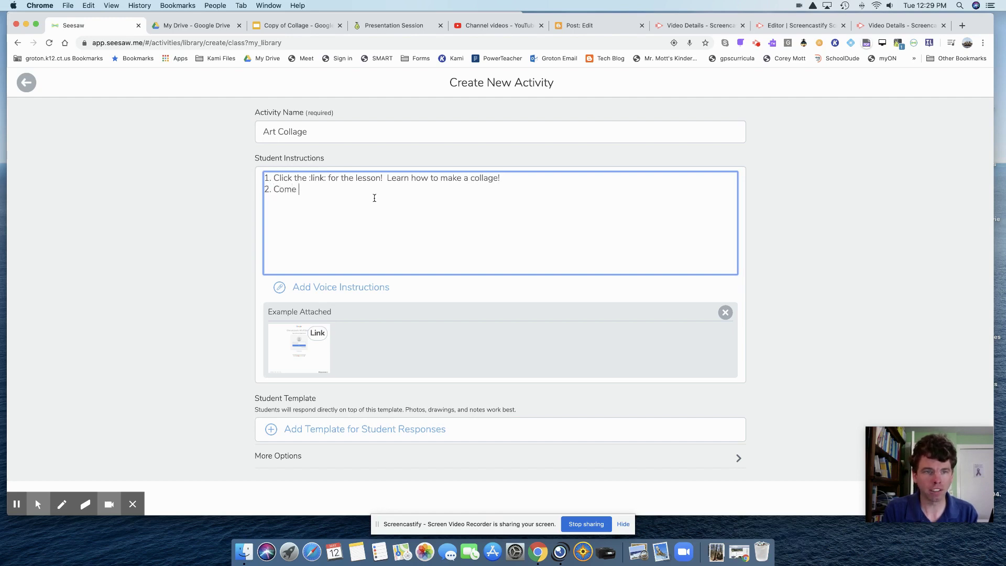
{"action": "type", "text": "back to "}
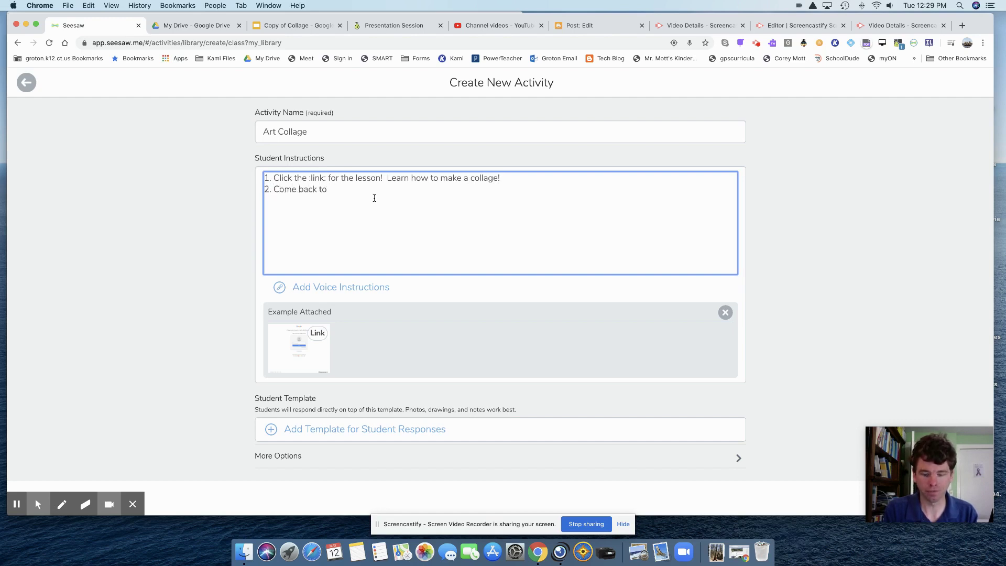
{"action": "type", "text": ":seesaw"}
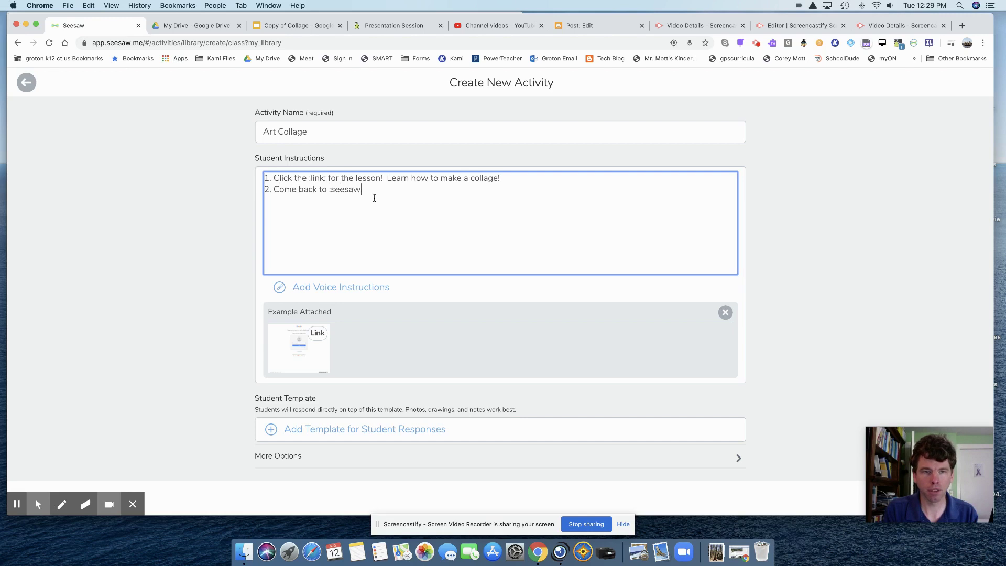
{"action": "type", "text": ":"}
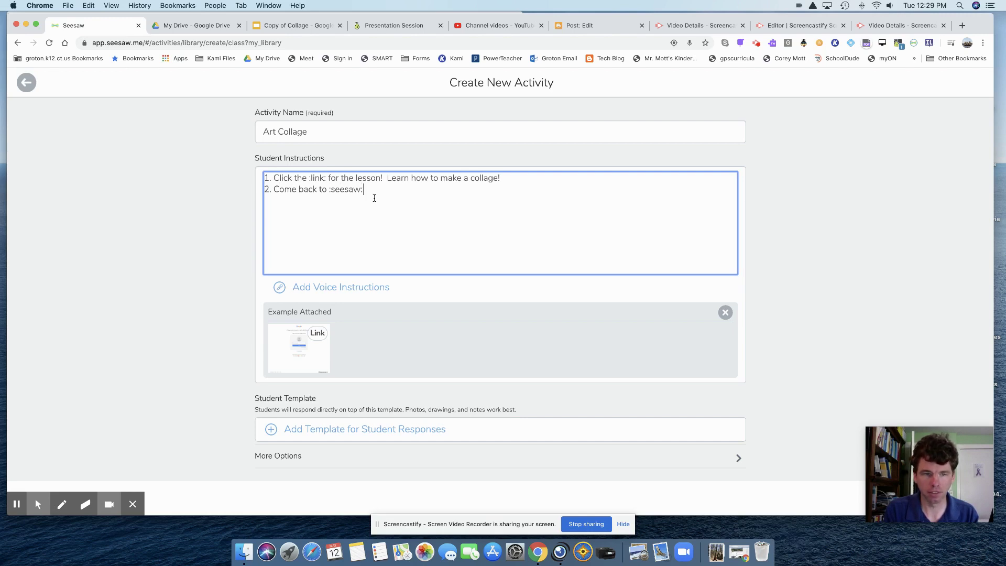
{"action": "type", "text": ", click t"}
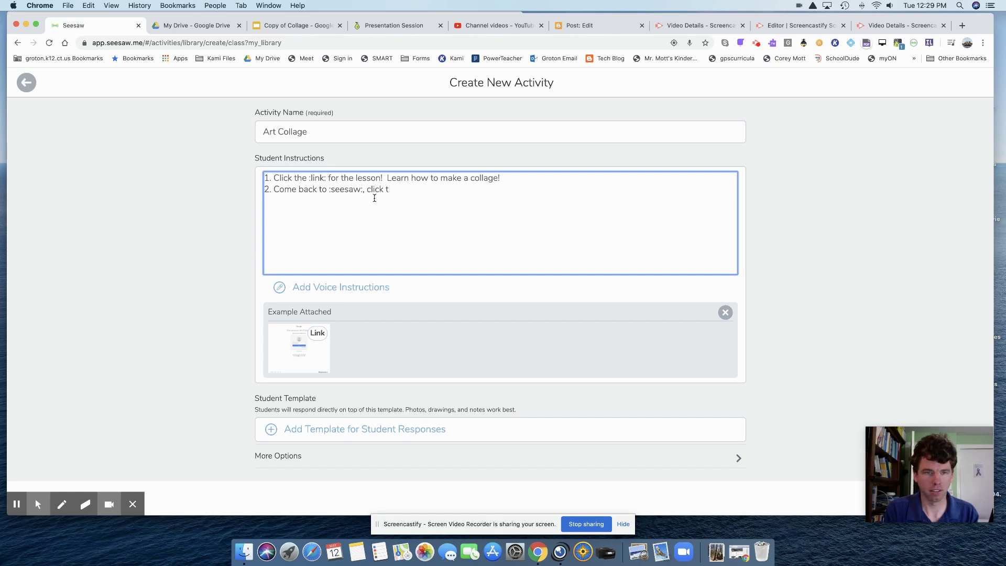
{"action": "type", "text": "he :add:"}
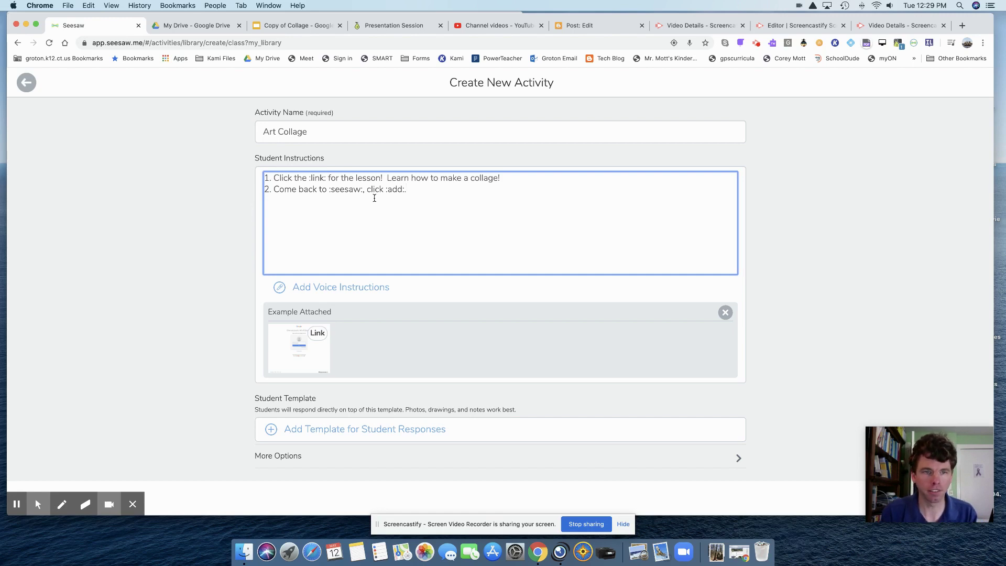
{"action": "type", "text": "."}
{"action": "key", "text": "Return"}
{"action": "type", "text": "3."}
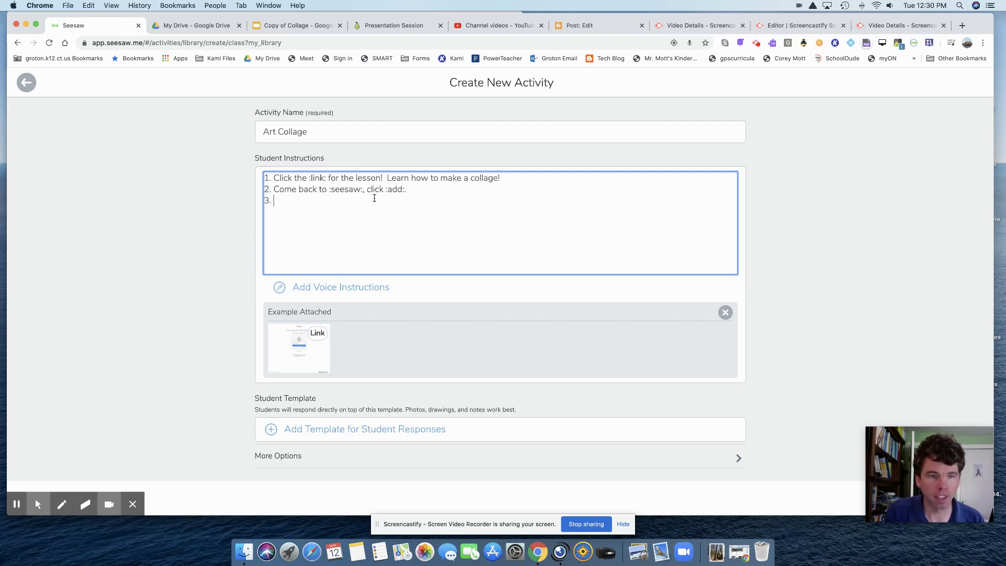
Finish step 3 'Take a :photo: of your collage!' and add step 4 'Click :check: to send it to your teacher!'.
{"action": "type", "text": "Take "}
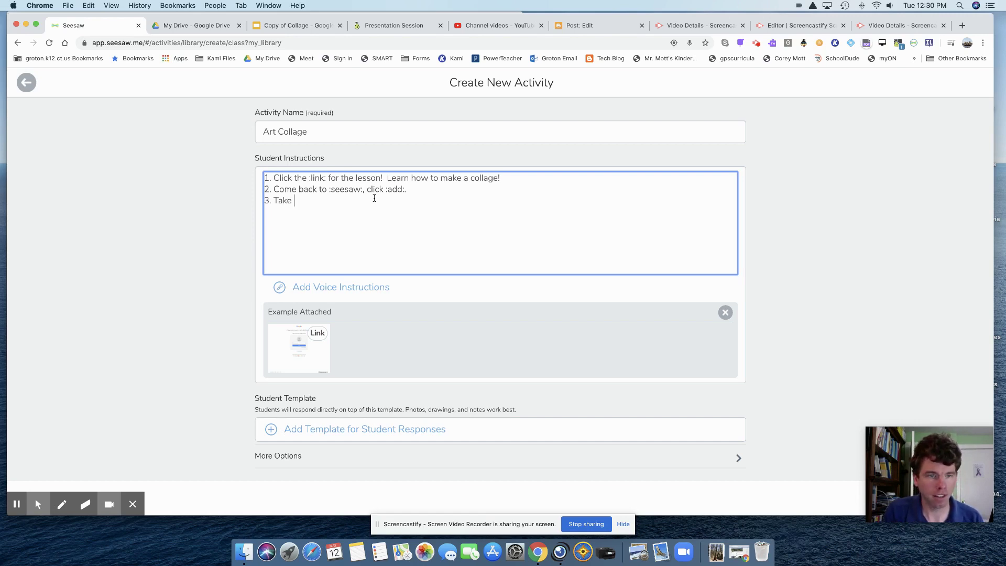
{"action": "type", "text": "a :pict"}
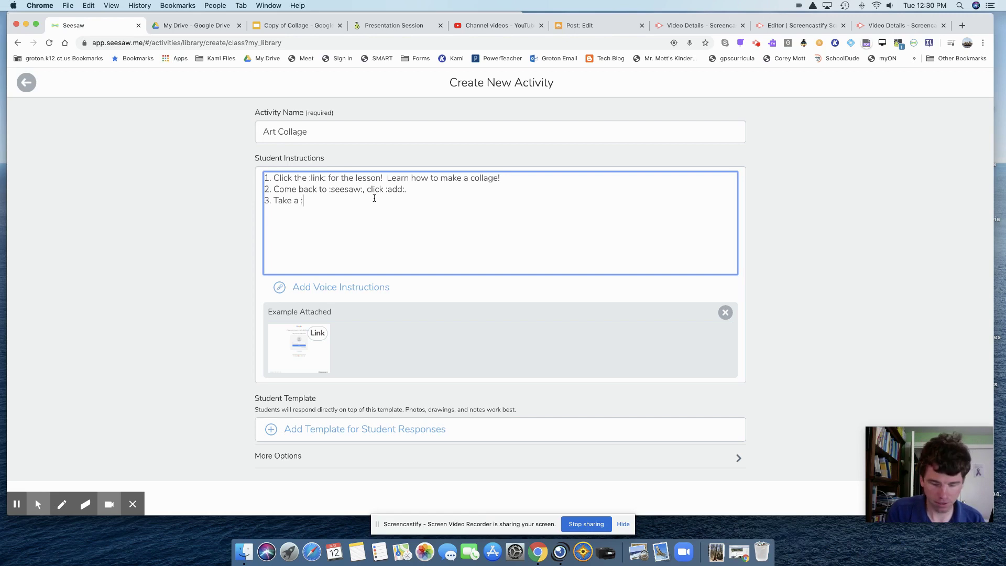
{"action": "key", "text": "BackSpace"}
{"action": "key", "text": "BackSpace"}
{"action": "key", "text": "BackSpace"}
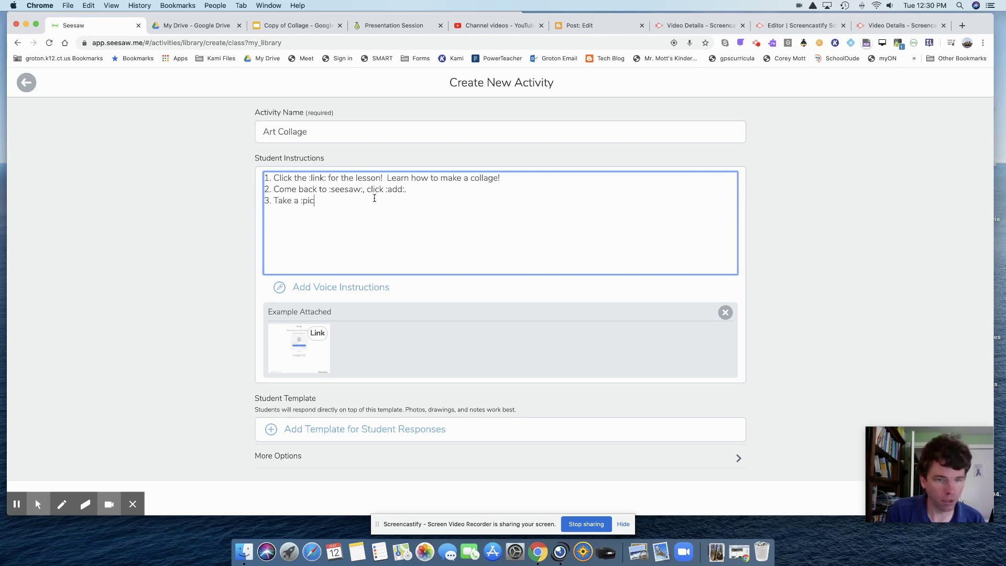
{"action": "type", "text": "hoto:"}
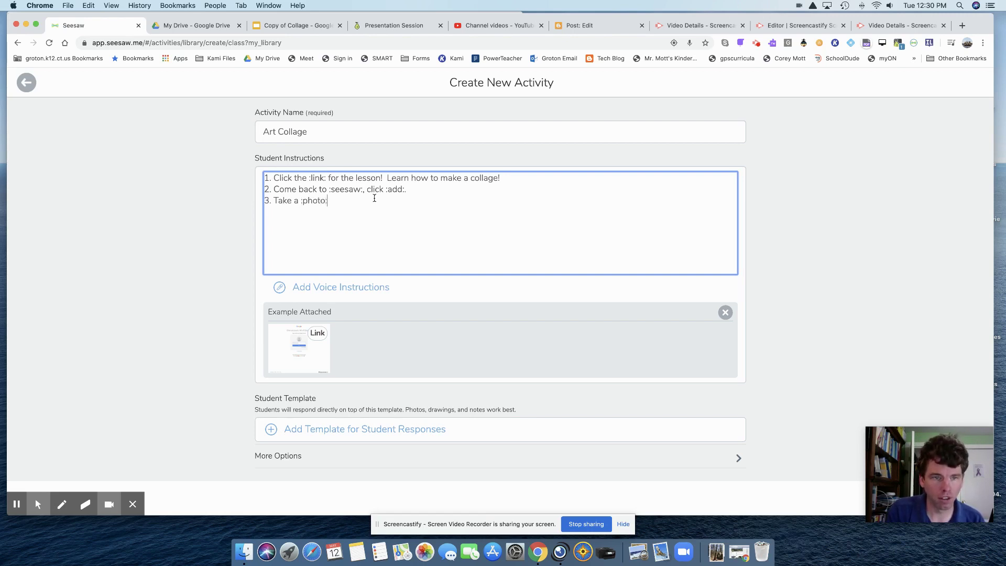
{"action": "type", "text": " of your "}
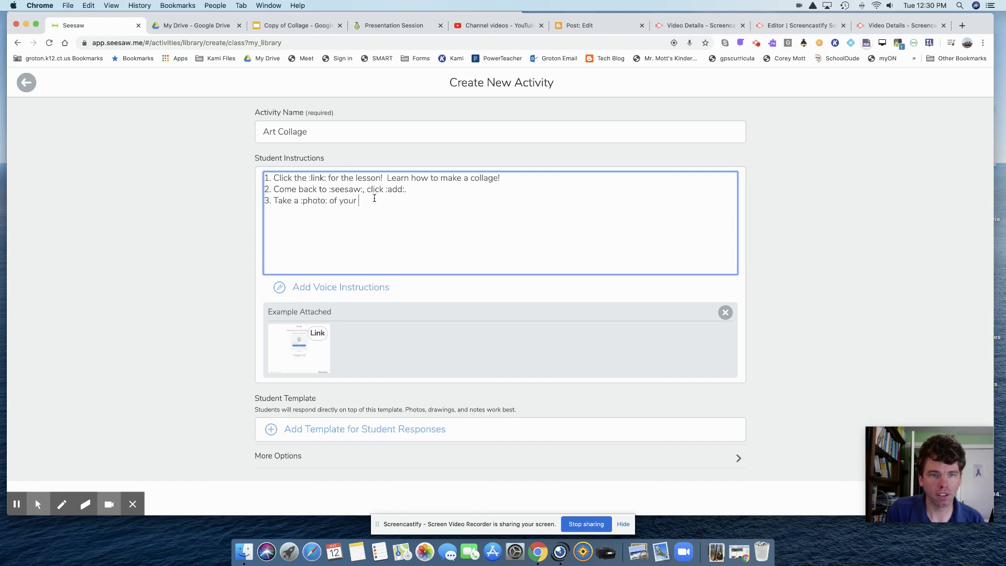
{"action": "type", "text": "collage!"}
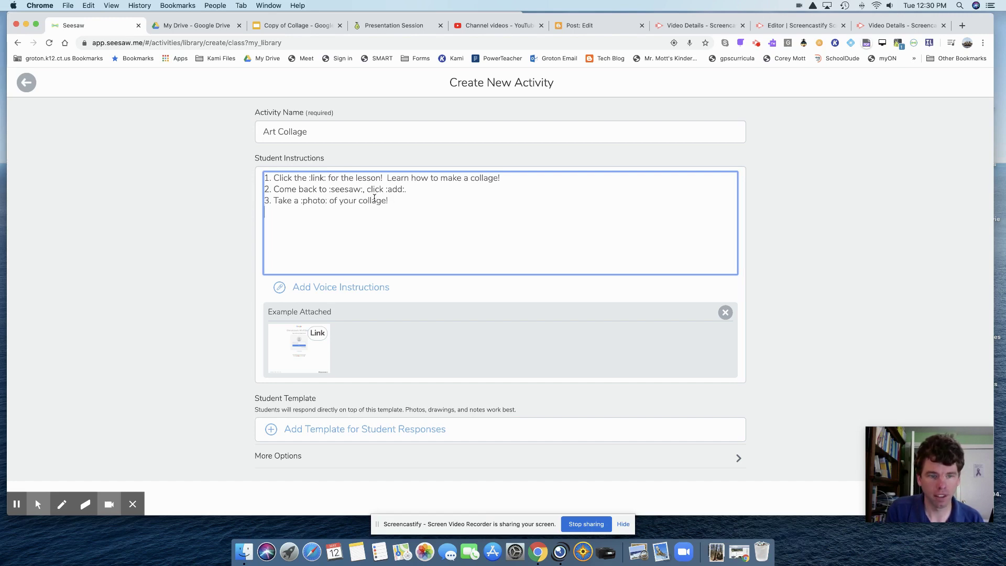
{"action": "key", "text": "Return"}
{"action": "type", "text": "4. Click "}
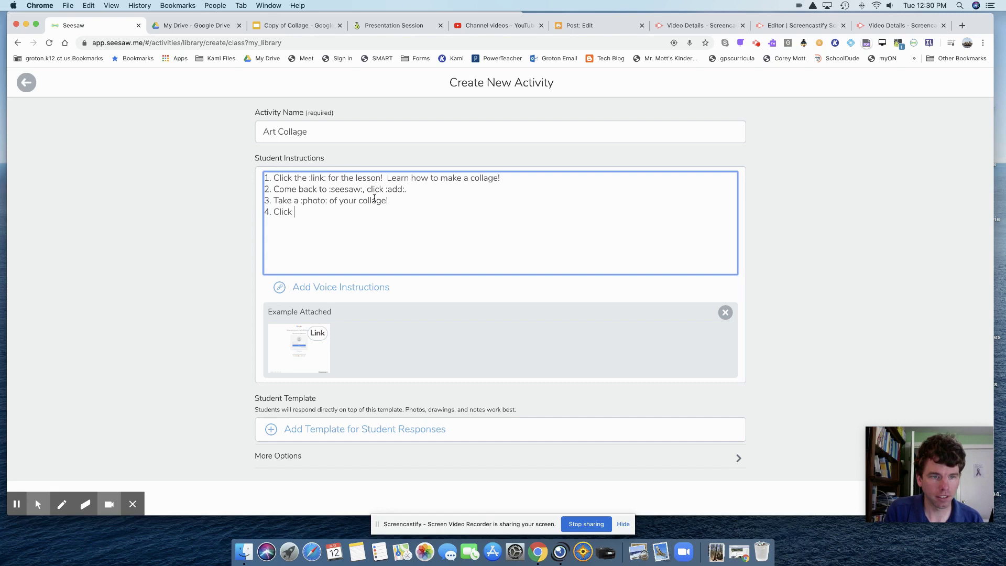
{"action": "type", "text": ":chec"}
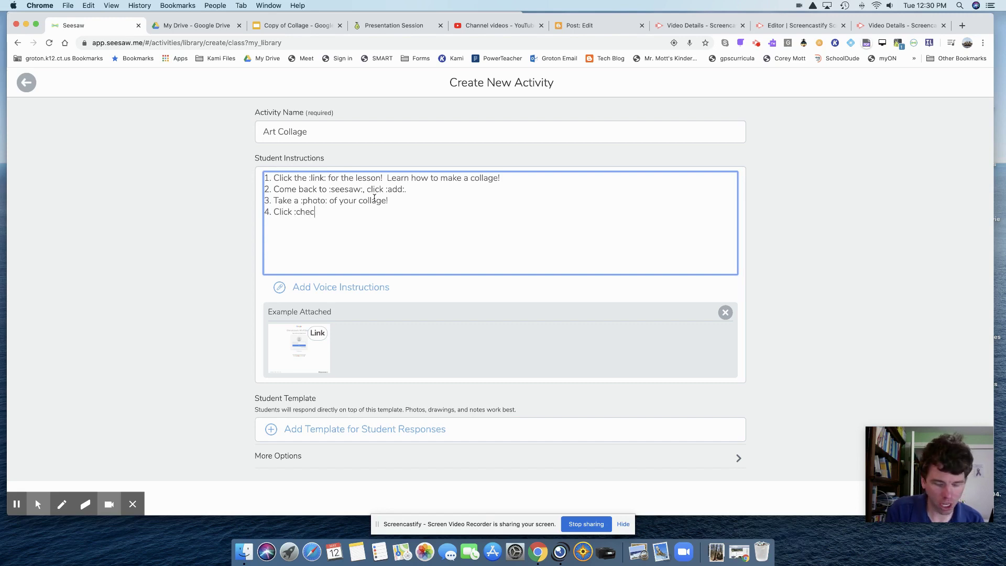
{"action": "type", "text": "k: to send"}
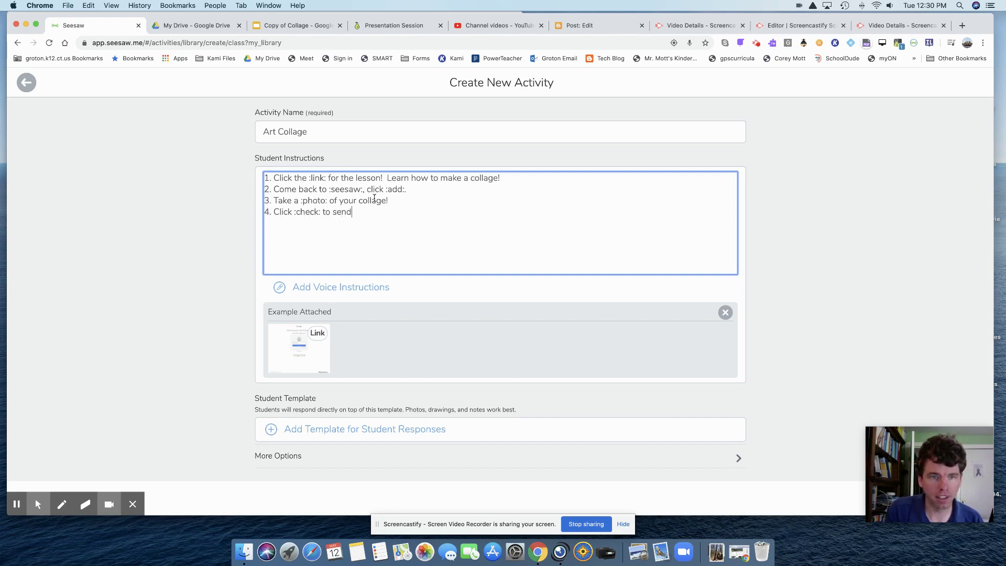
{"action": "type", "text": " it to you"}
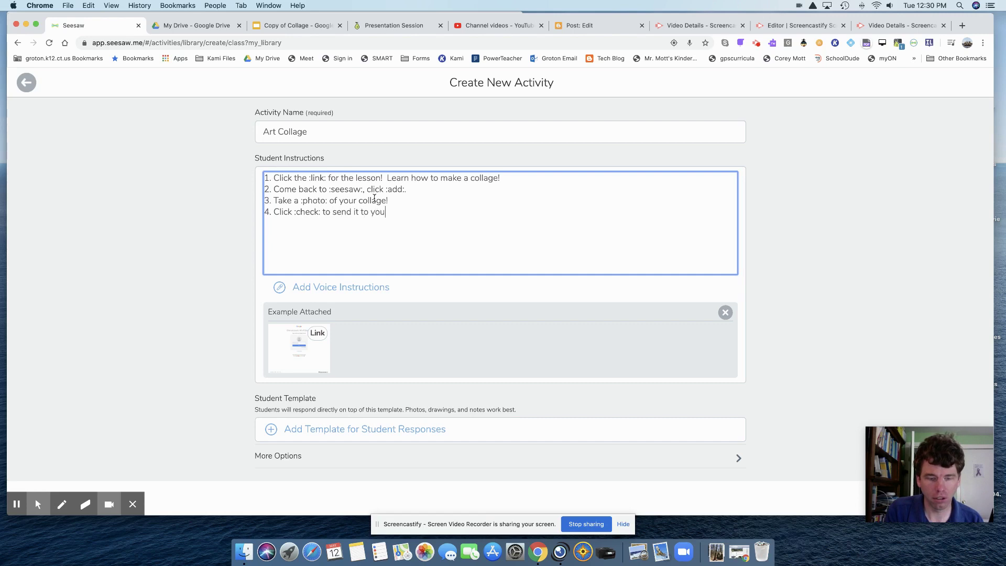
{"action": "type", "text": "r teacher!"}
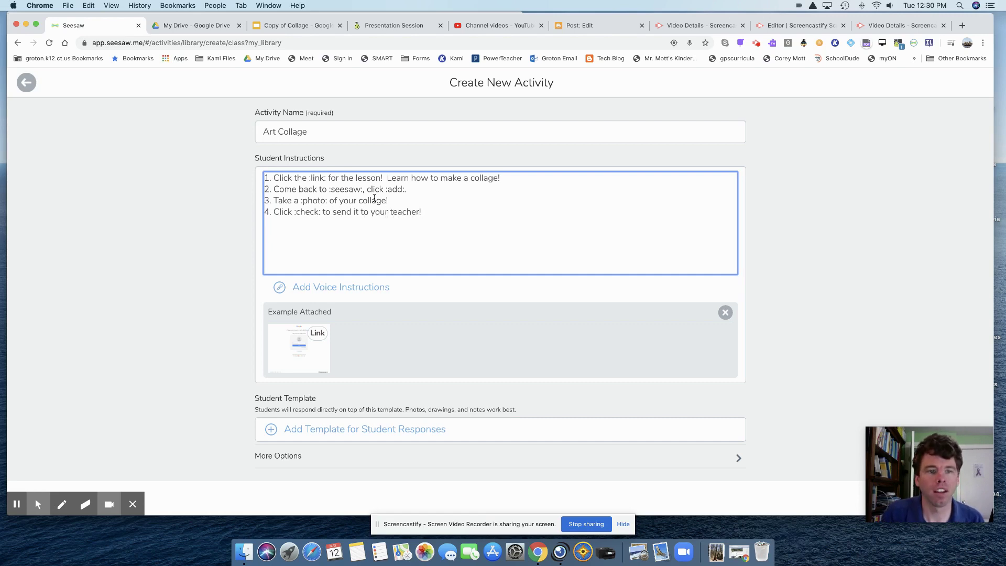
Attach a blank Drawing student template carrying a 16-second recorded voice caption.
{"action": "left_click", "coordinate": [400, 429]}
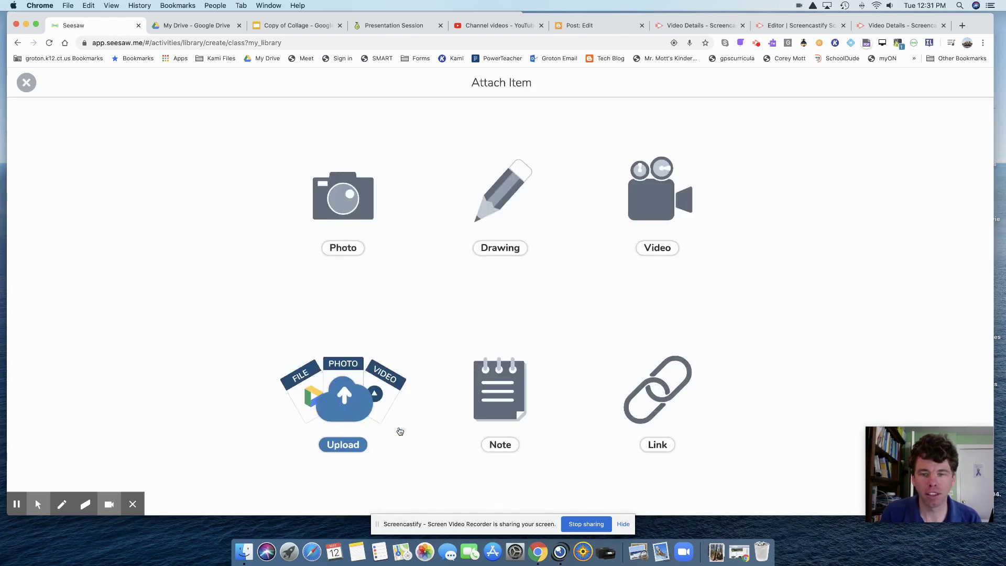
{"action": "left_click", "coordinate": [495, 187]}
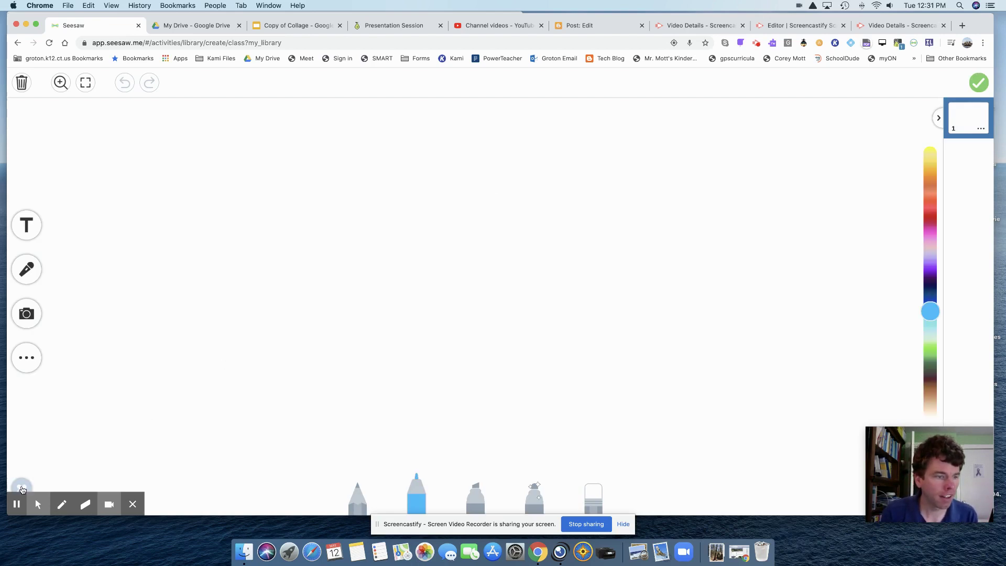
{"action": "left_click", "coordinate": [22, 488]}
{"action": "left_click", "coordinate": [71, 443]}
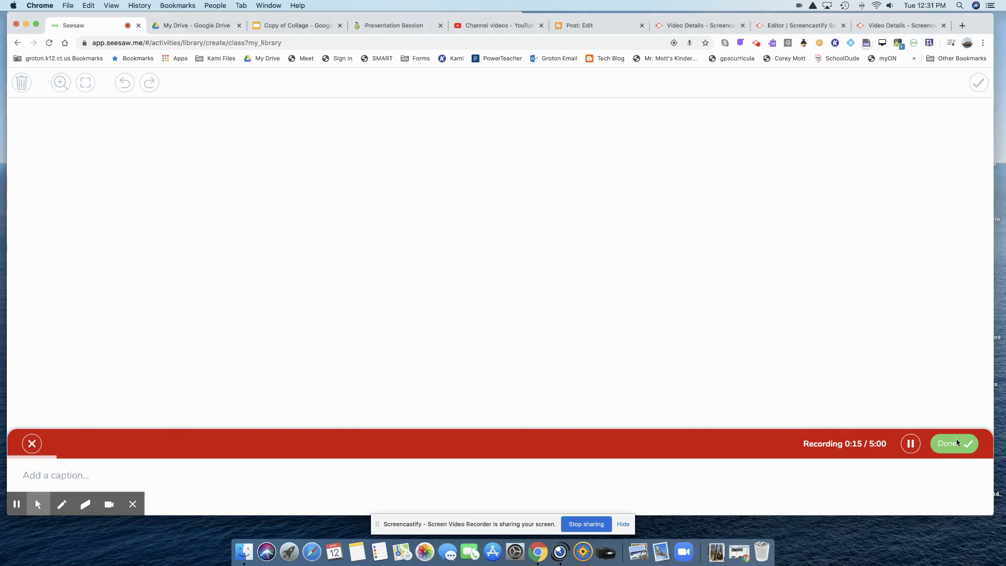
{"action": "left_click", "coordinate": [953, 444]}
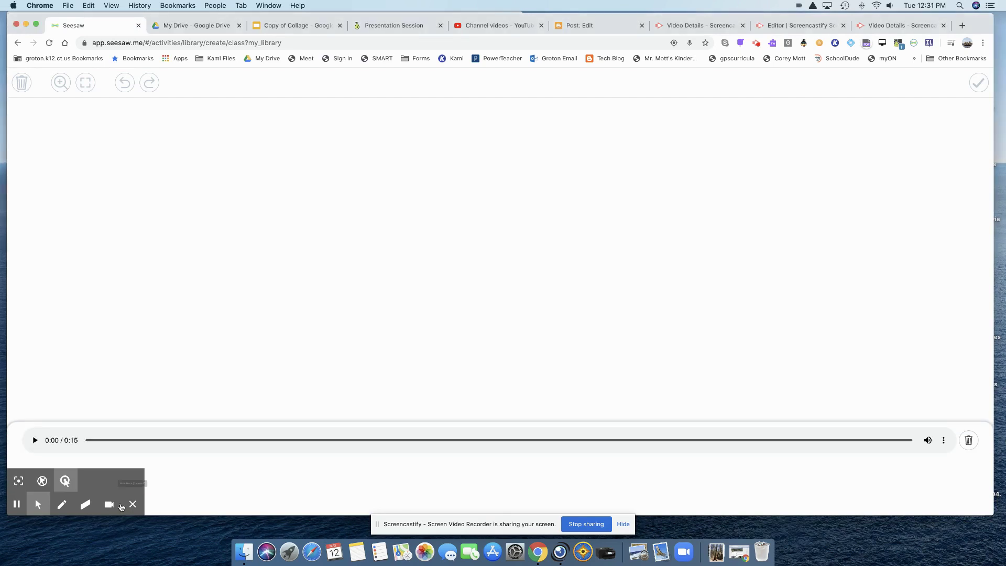
{"action": "left_click", "coordinate": [109, 506]}
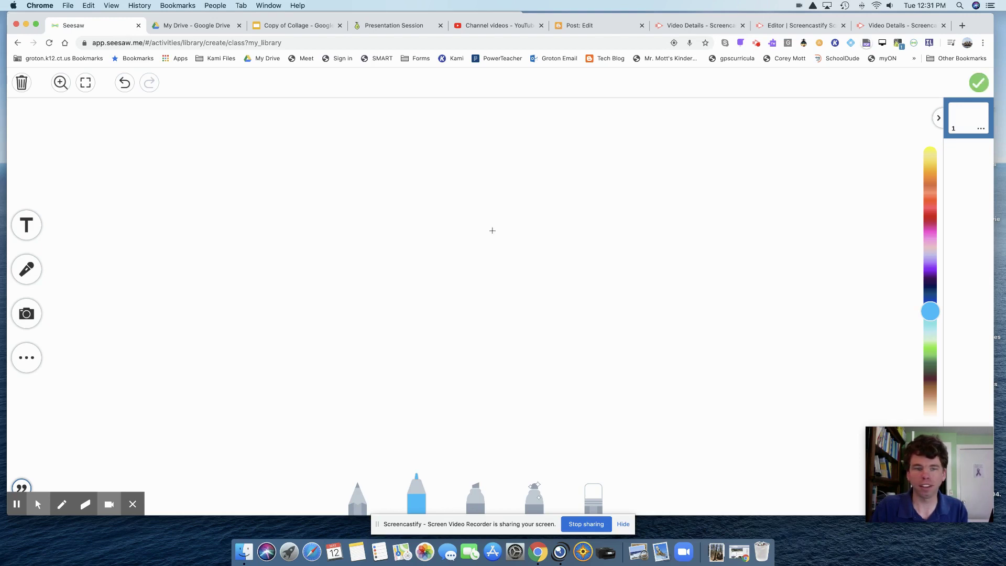
{"action": "left_click", "coordinate": [26, 314]}
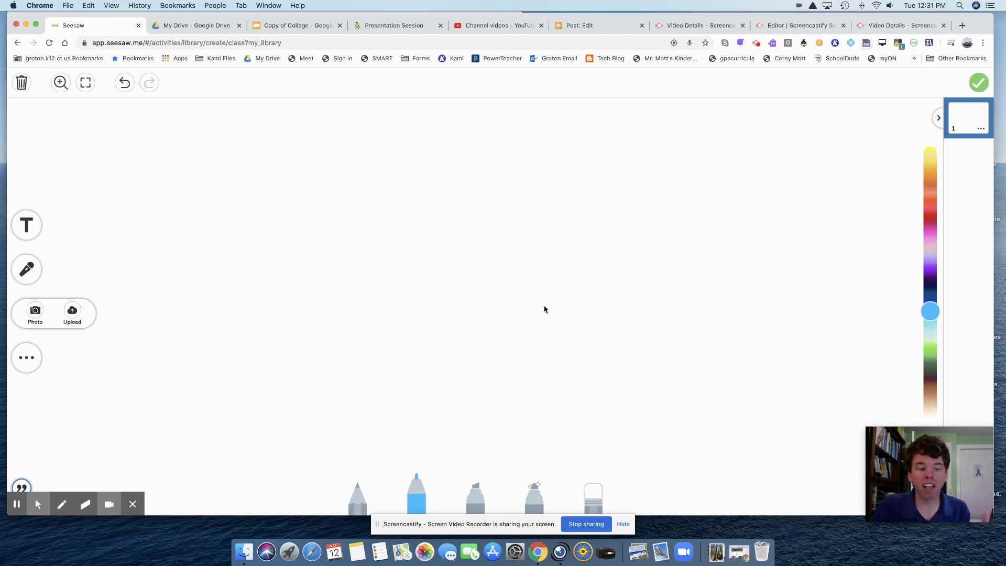
{"action": "left_click", "coordinate": [978, 84]}
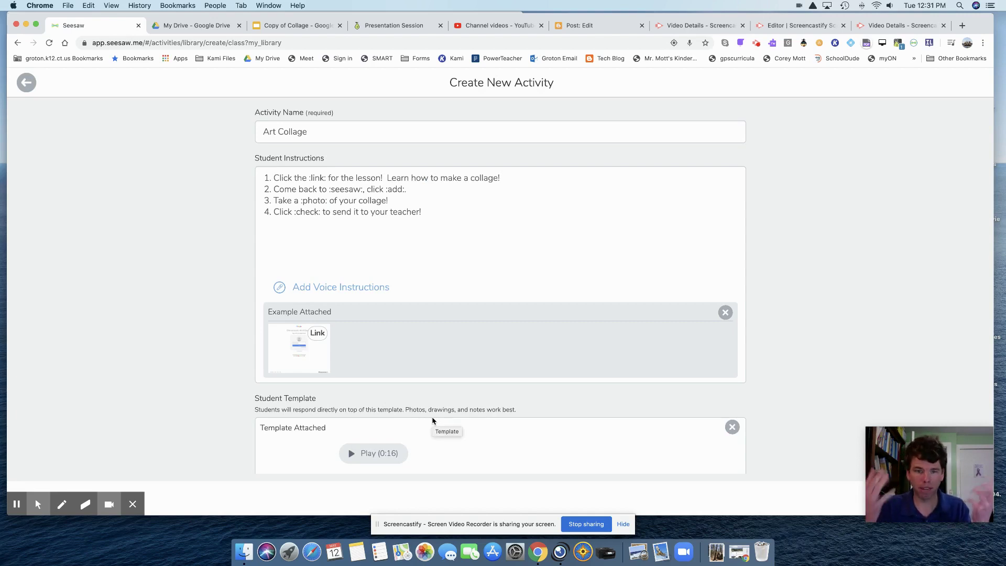
Record 25 seconds of voice instructions for the Art Collage activity.
{"action": "left_click", "coordinate": [336, 289]}
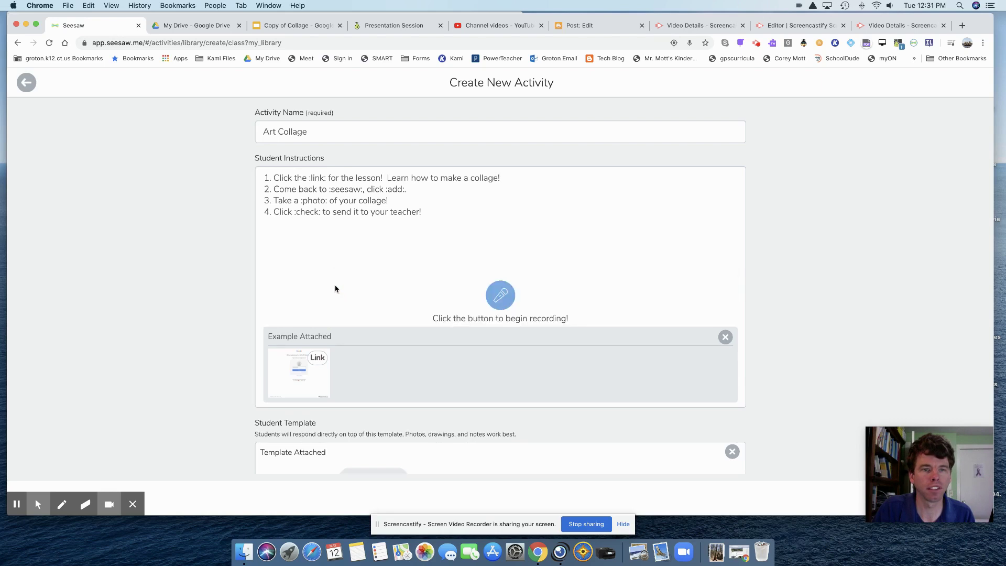
{"action": "left_click", "coordinate": [497, 297]}
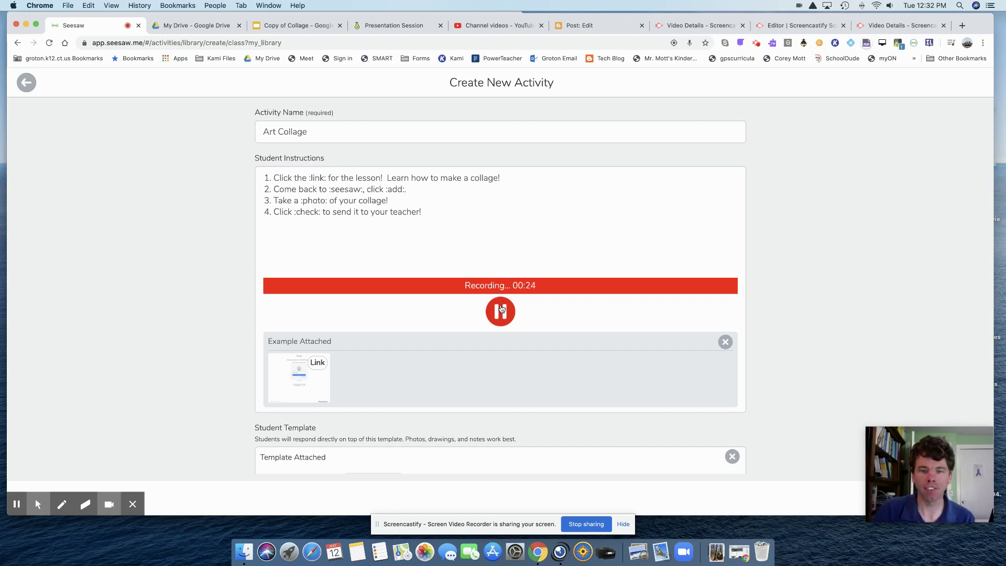
{"action": "left_click", "coordinate": [501, 310]}
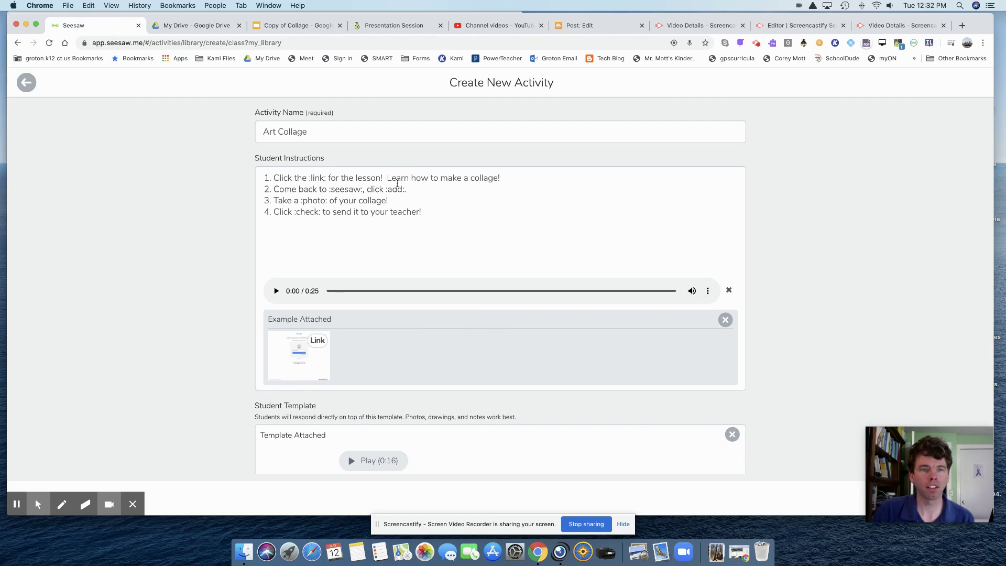
Check Teacher Notes under More Options and save the Art Collage activity.
{"action": "scroll", "coordinate": [379, 224], "scroll_direction": "down", "scroll_amount": 2}
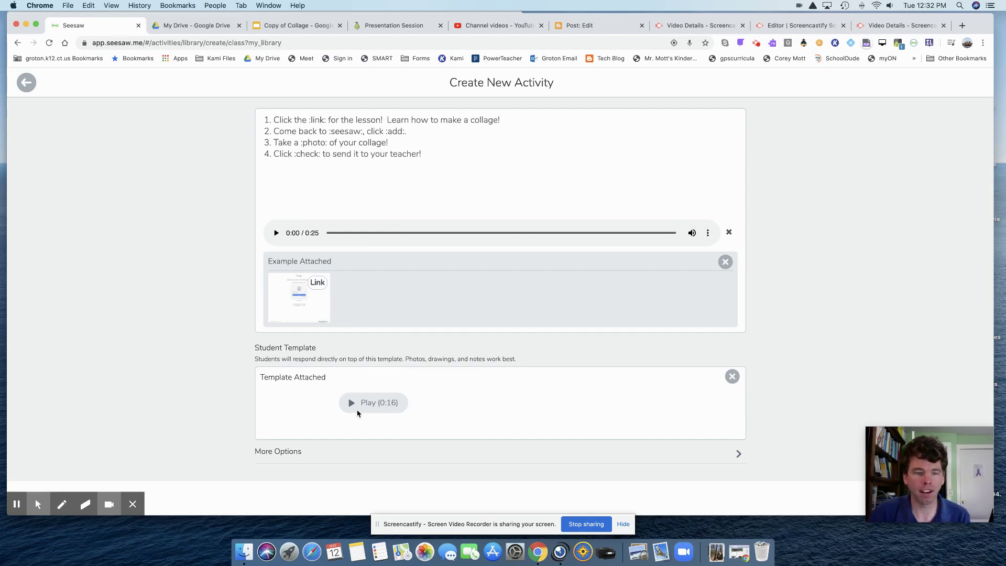
{"action": "scroll", "coordinate": [526, 401], "scroll_direction": "down", "scroll_amount": 1}
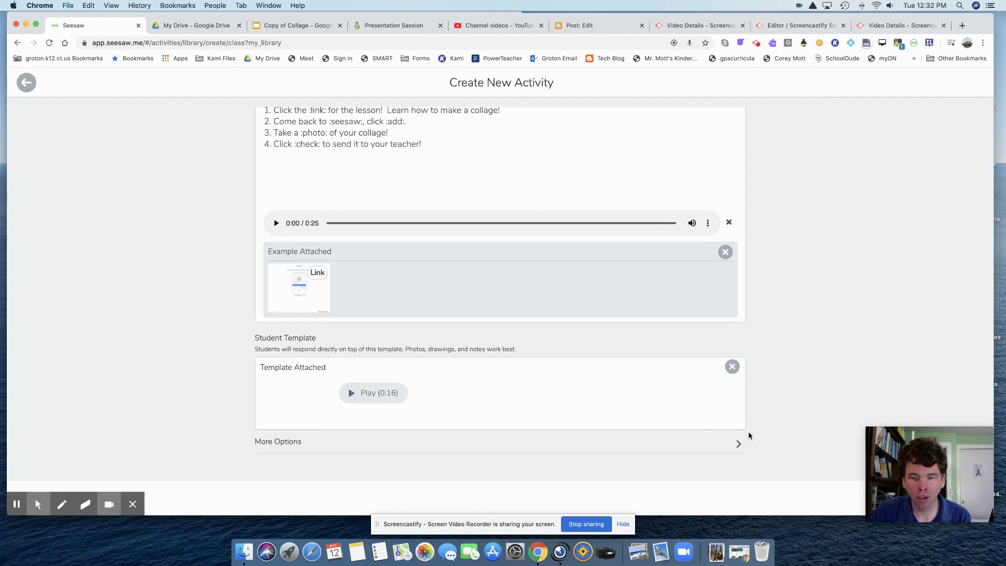
{"action": "left_click", "coordinate": [730, 445]}
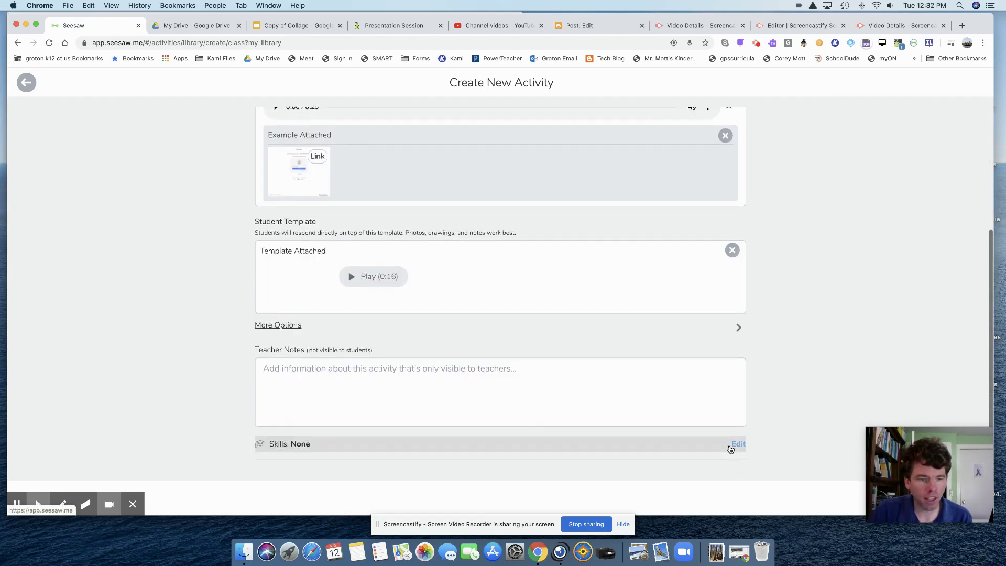
{"action": "scroll", "coordinate": [512, 374], "scroll_direction": "up", "scroll_amount": 5}
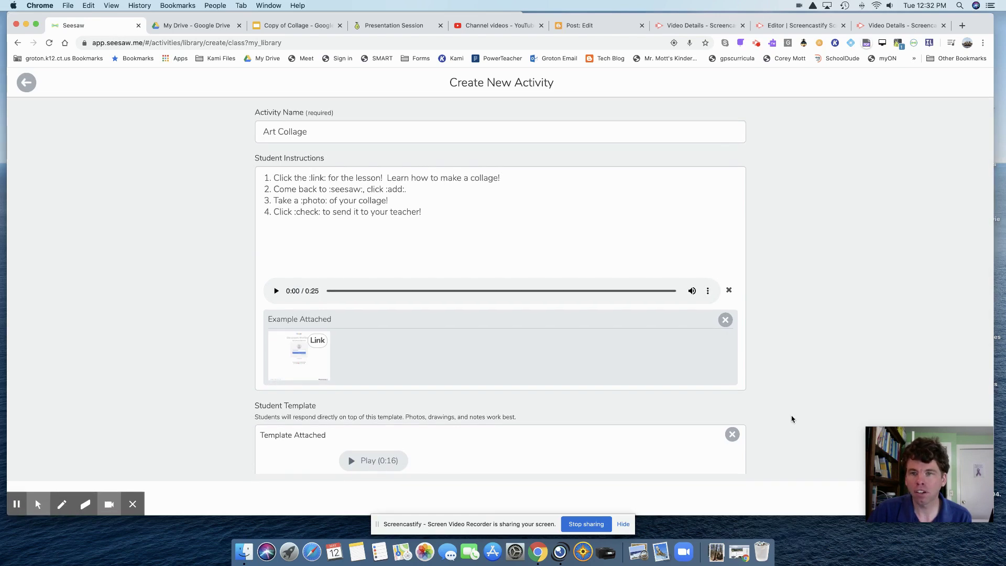
{"action": "scroll", "coordinate": [796, 420], "scroll_direction": "down", "scroll_amount": 5}
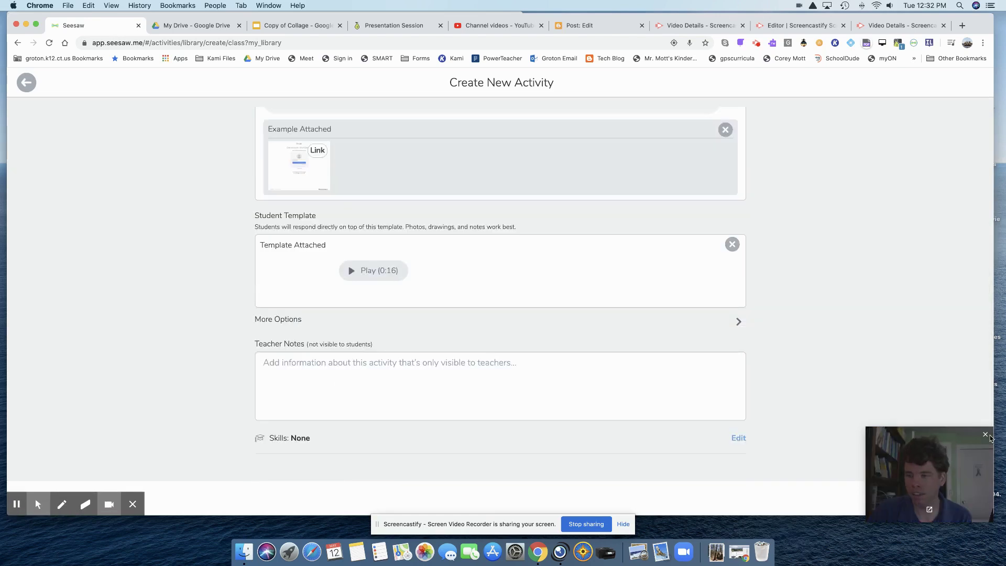
{"action": "left_click", "coordinate": [985, 433]}
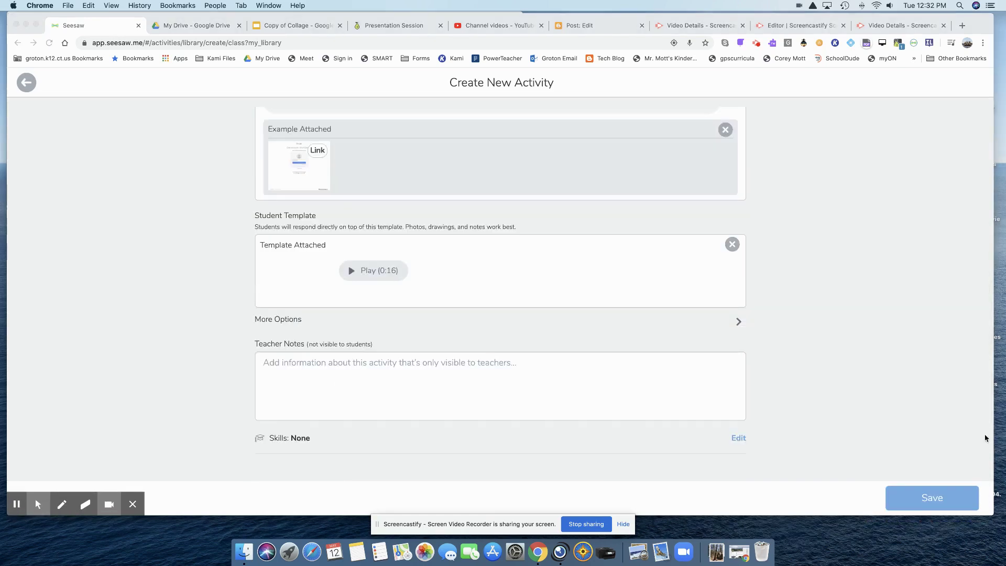
{"action": "left_click", "coordinate": [933, 498]}
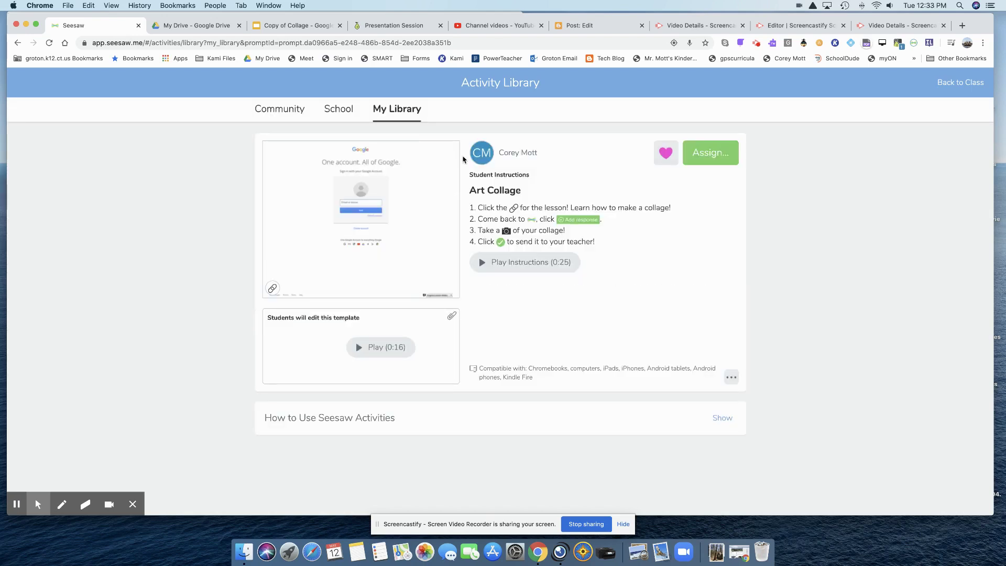
Add Art Collage to the Art collection and select the K class for assignment.
{"action": "left_click", "coordinate": [666, 153]}
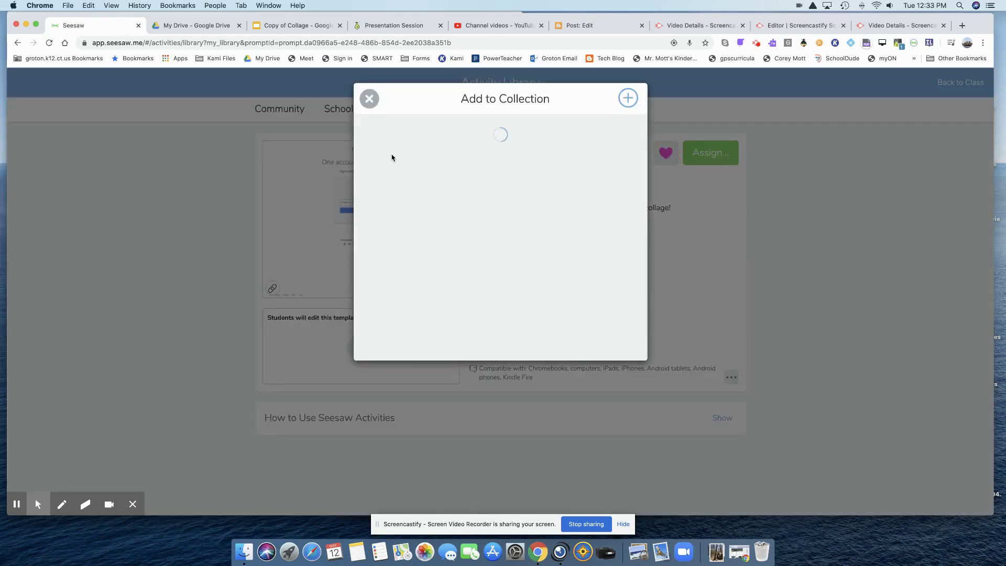
{"action": "left_click", "coordinate": [397, 134]}
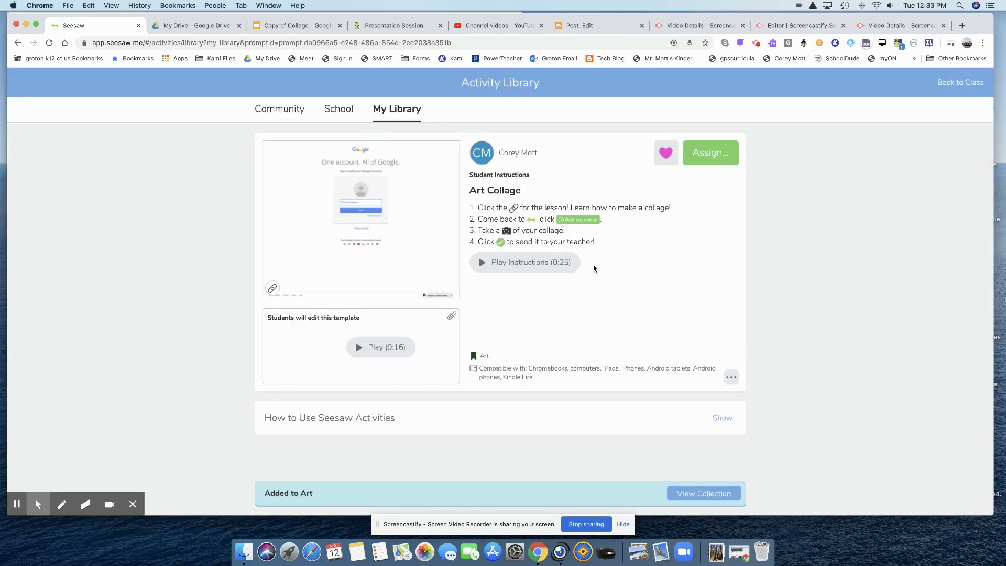
{"action": "left_click", "coordinate": [703, 156]}
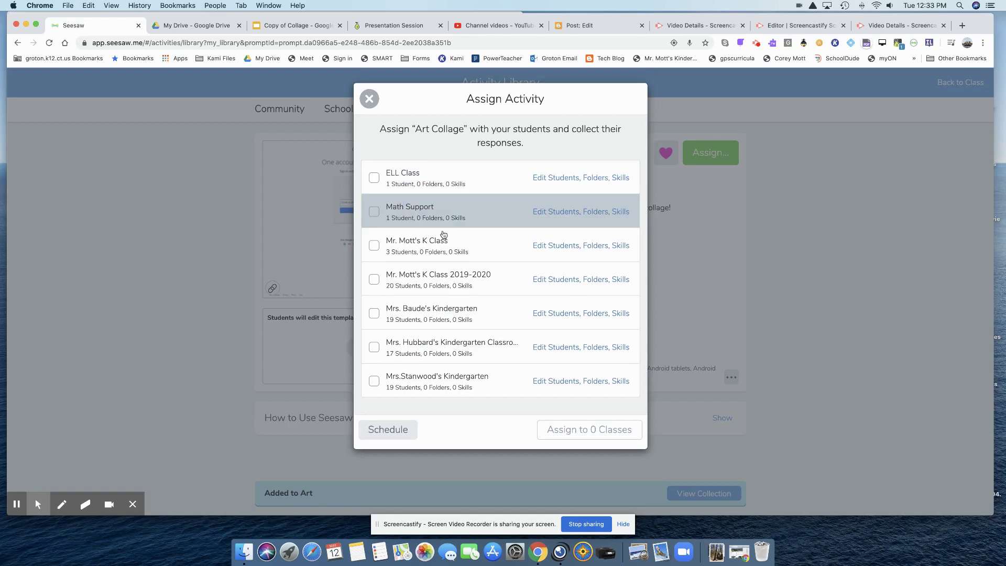
{"action": "left_click", "coordinate": [436, 245]}
Create a new magenta 'Art' folder for the K class.
{"action": "left_click", "coordinate": [590, 246]}
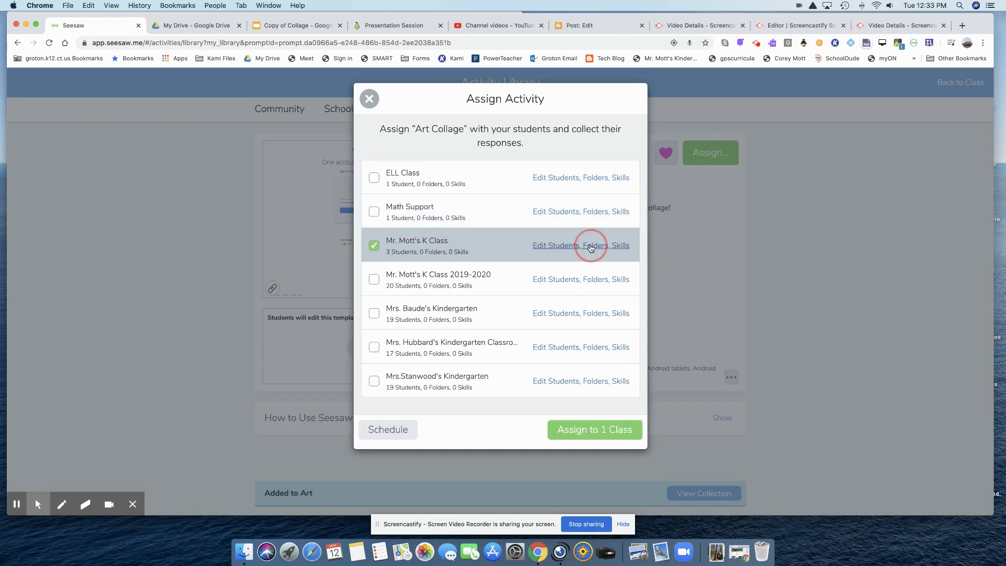
{"action": "left_click", "coordinate": [506, 136]}
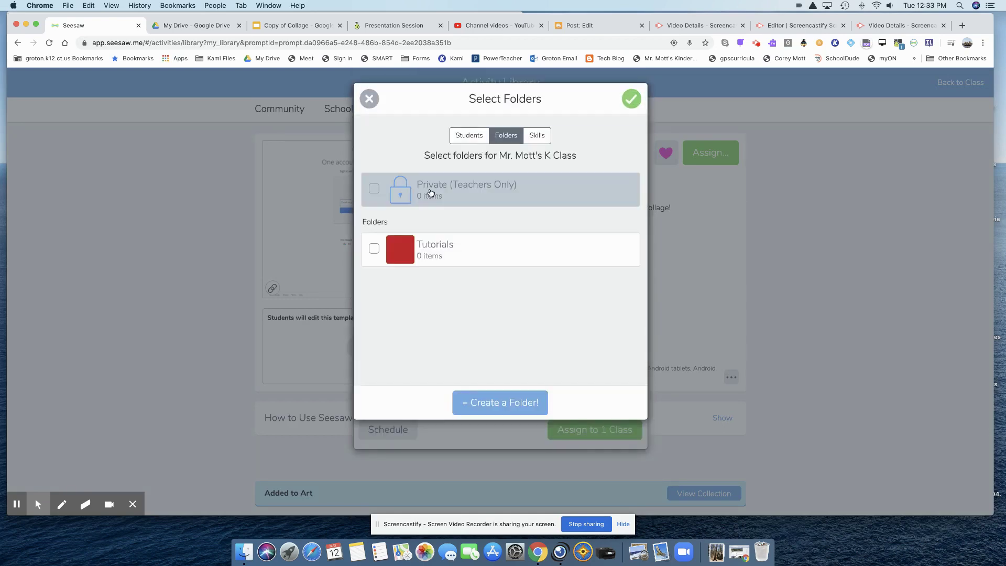
{"action": "left_click", "coordinate": [488, 402]}
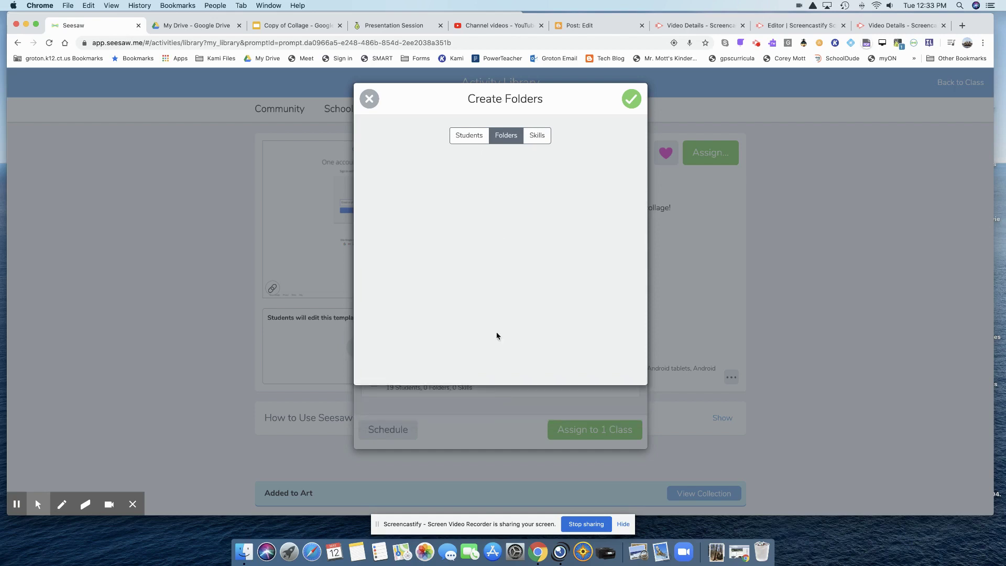
{"action": "type", "text": "Ar"}
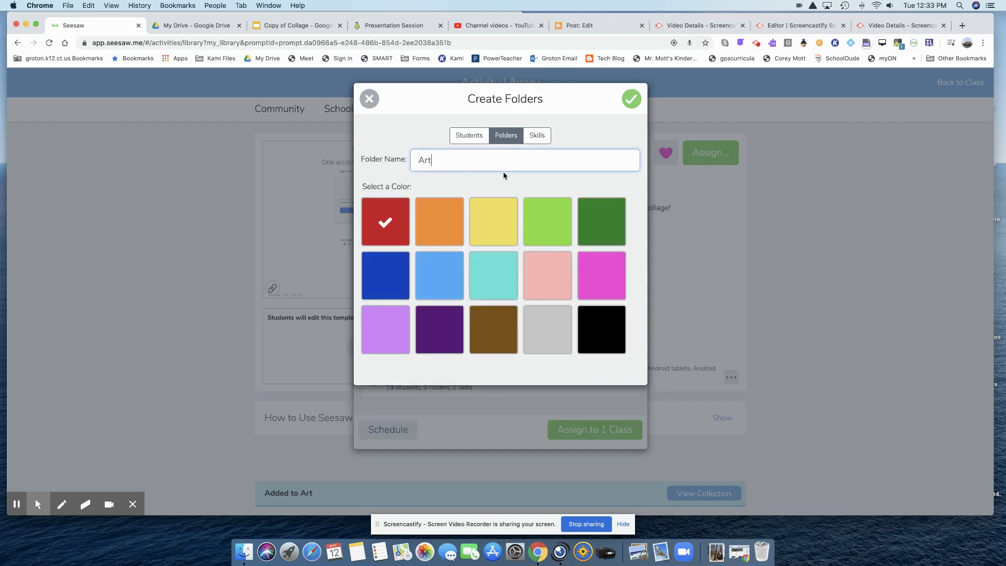
{"action": "type", "text": "t"}
{"action": "left_click", "coordinate": [598, 265]}
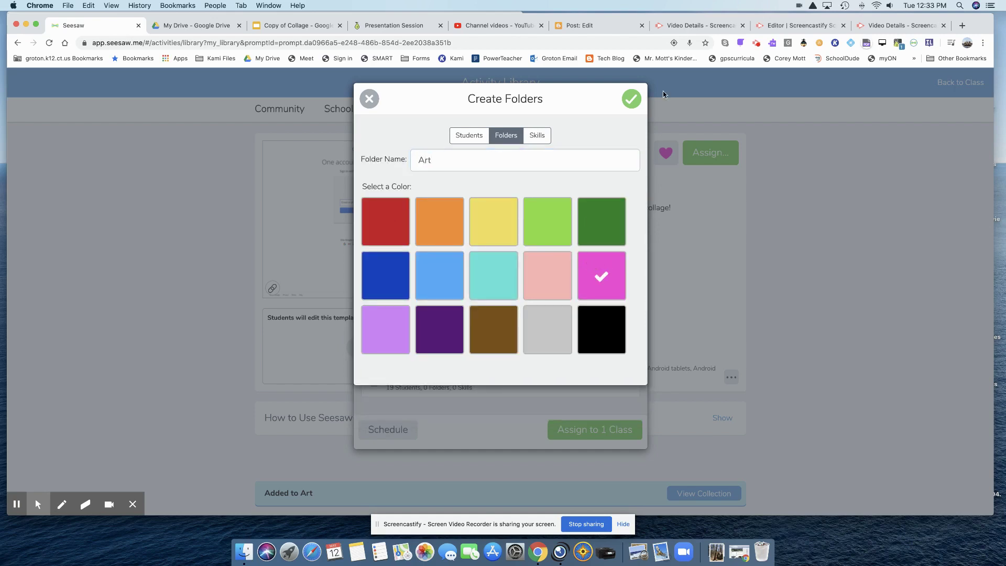
{"action": "left_click", "coordinate": [630, 99]}
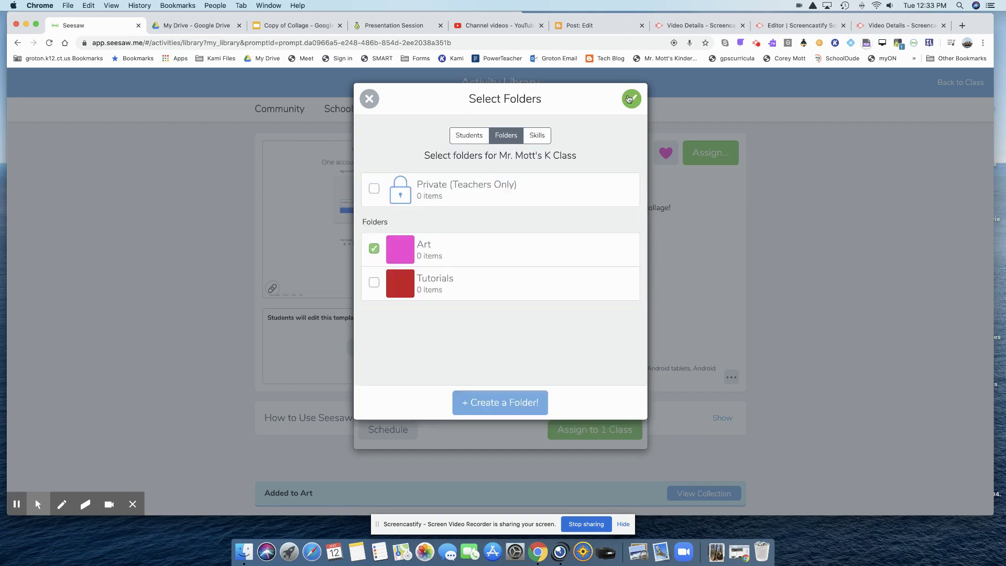
Confirm the class's student and folder choices and assign the activity to 1 class.
{"action": "left_click", "coordinate": [466, 138]}
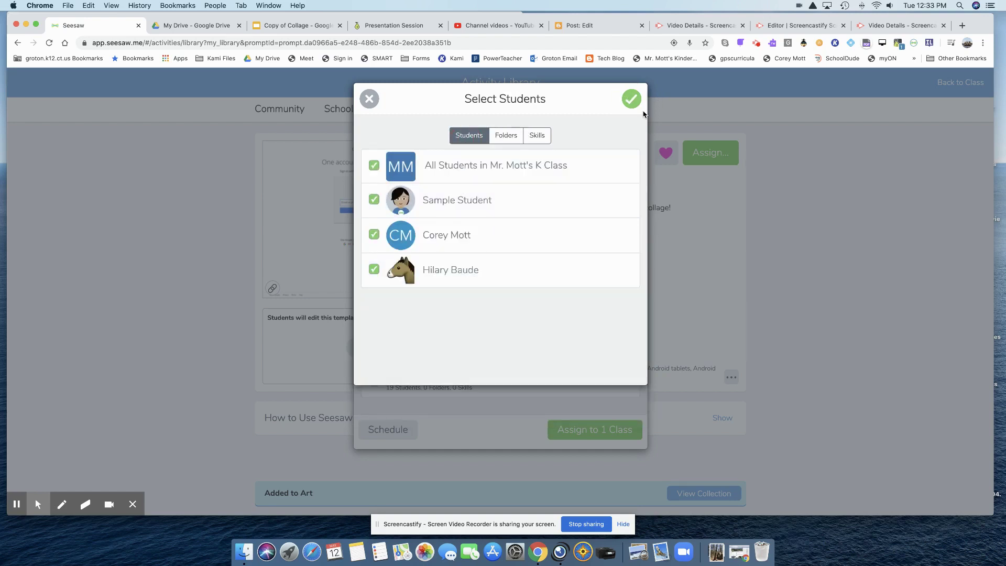
{"action": "left_click", "coordinate": [630, 100]}
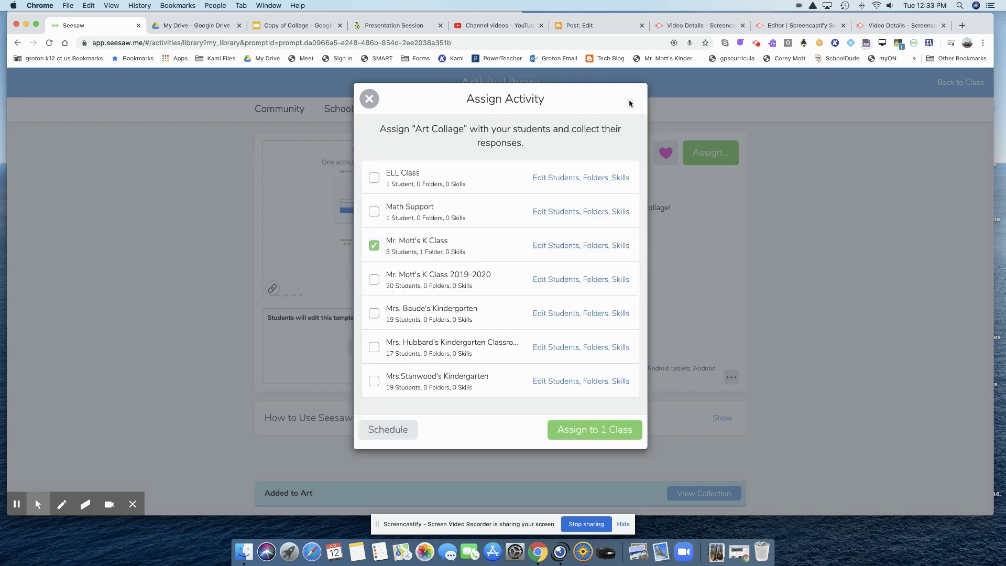
{"action": "left_click", "coordinate": [560, 429]}
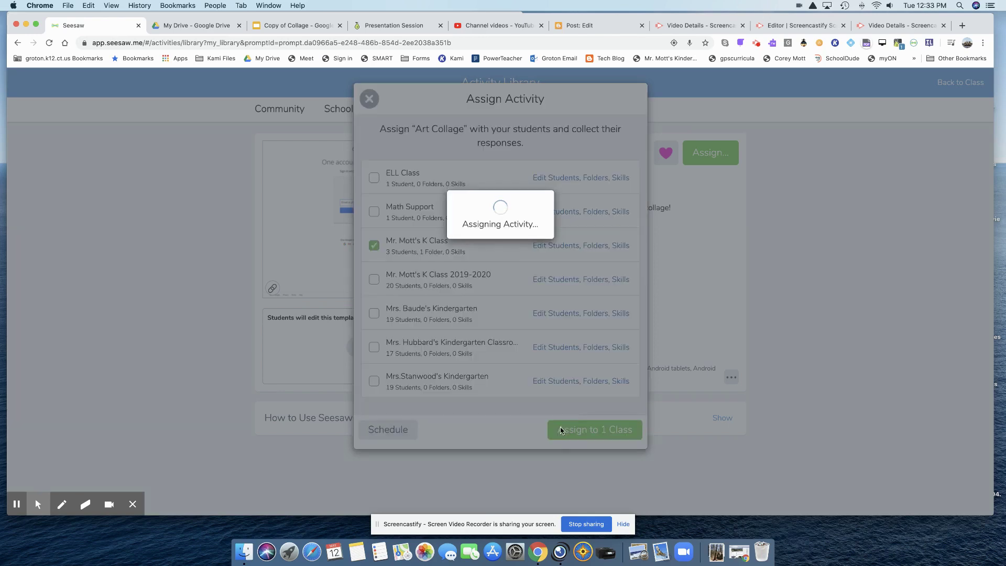
{"action": "left_click", "coordinate": [369, 99]}
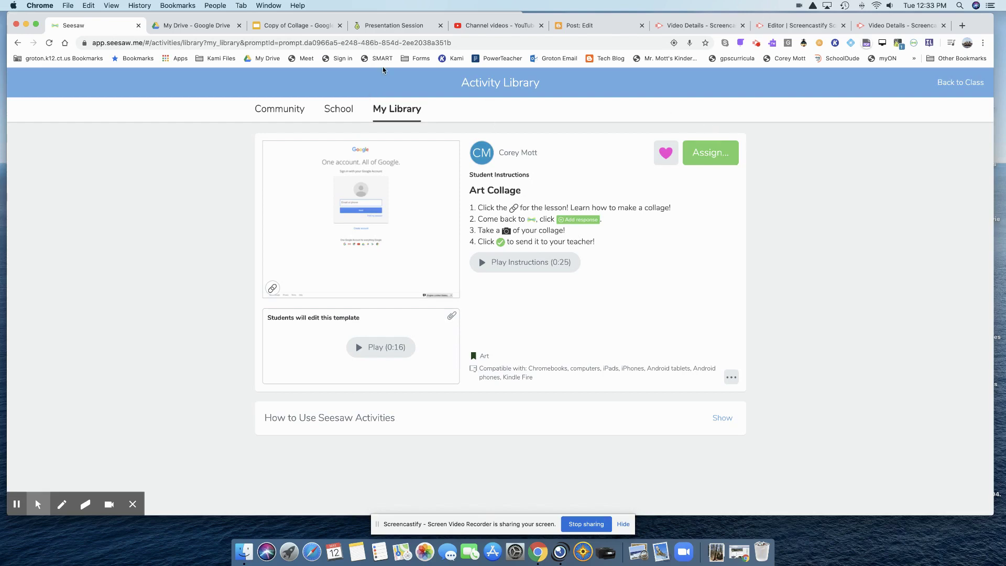
Open the Art Collage activity and check Sample Student's response, which has none yet.
{"action": "left_click", "coordinate": [964, 83]}
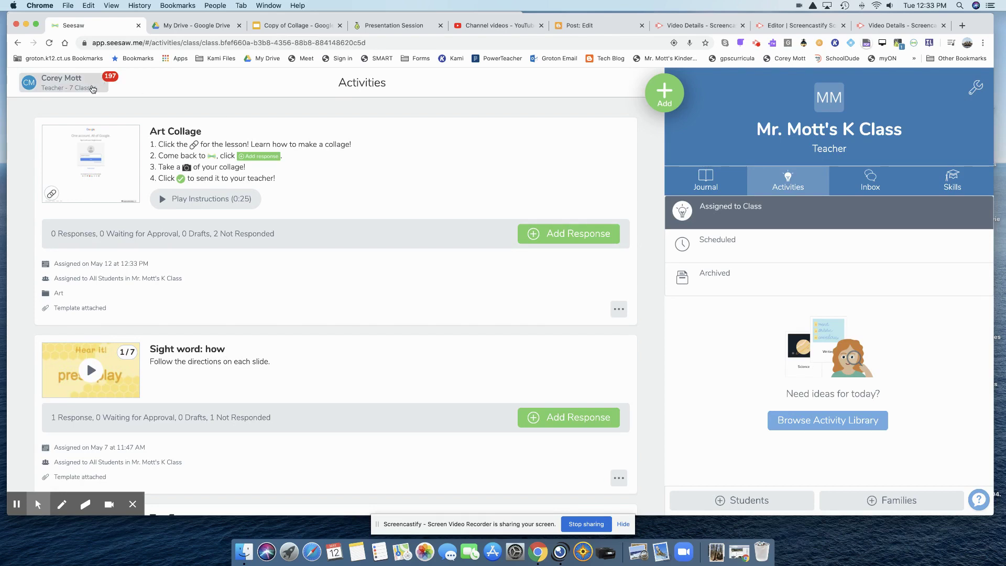
{"action": "left_click", "coordinate": [175, 131]}
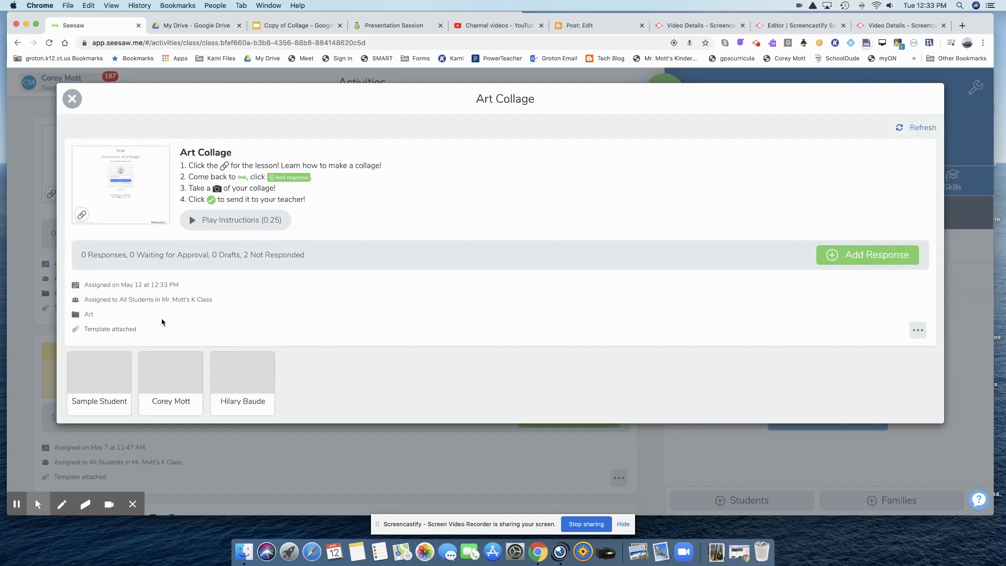
{"action": "left_click", "coordinate": [112, 373]}
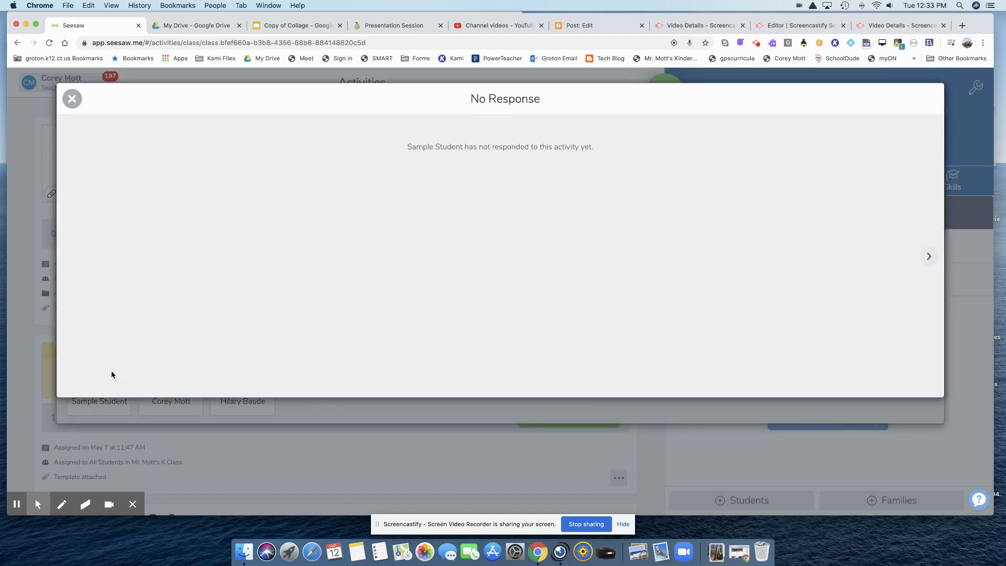
{"action": "left_click", "coordinate": [72, 98]}
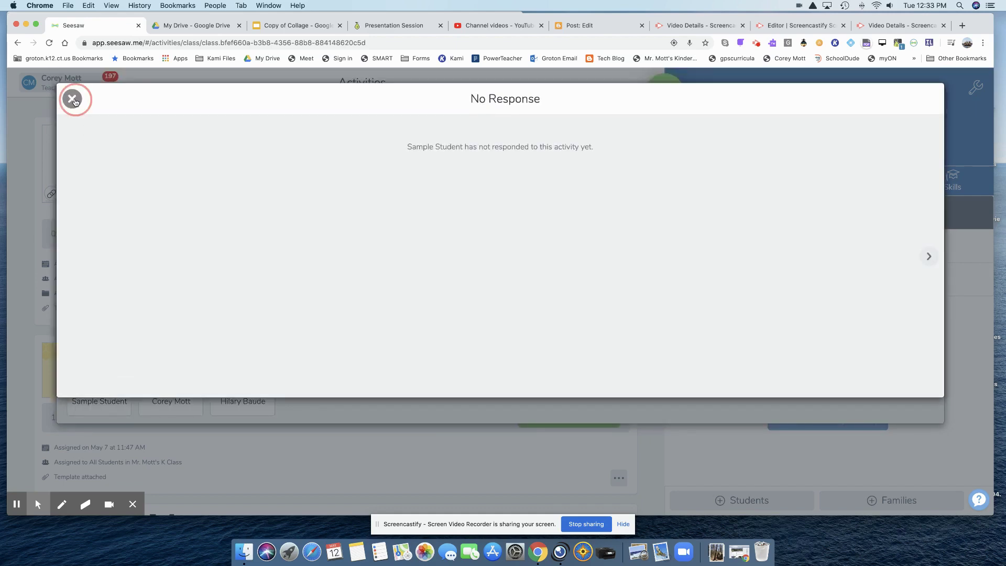
Add a response to Art Collage as Sample Student and show the activity's instructions.
{"action": "left_click", "coordinate": [869, 254]}
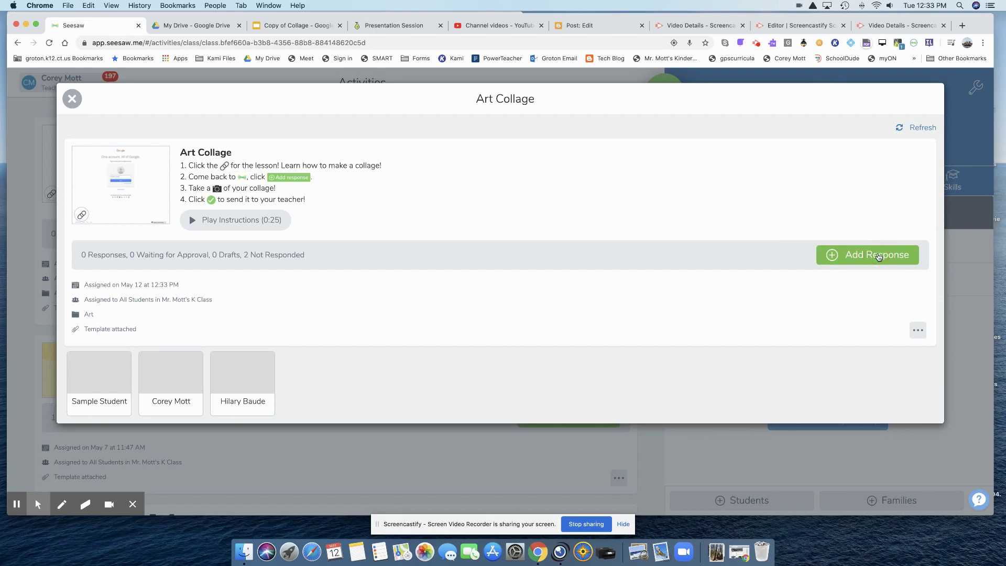
{"action": "left_click", "coordinate": [477, 142]}
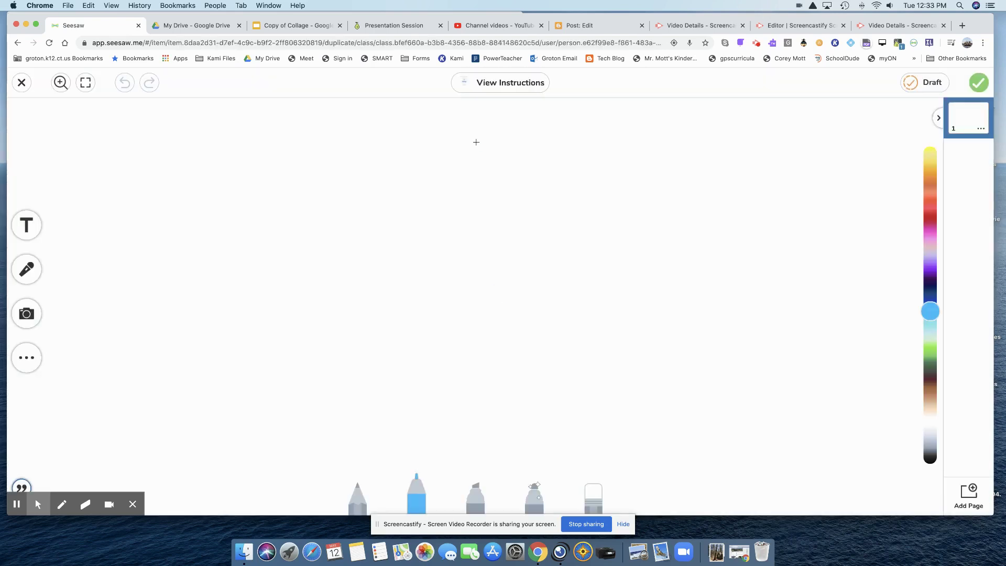
{"action": "left_click", "coordinate": [482, 82]}
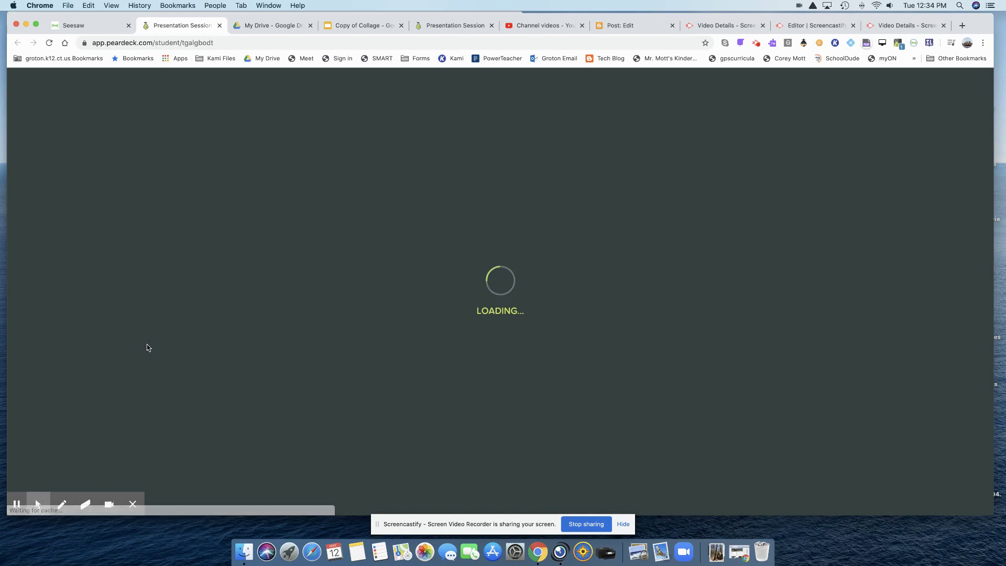
Answer the Pear Deck lesson check-in with the happy face.
{"action": "left_click", "coordinate": [16, 504]}
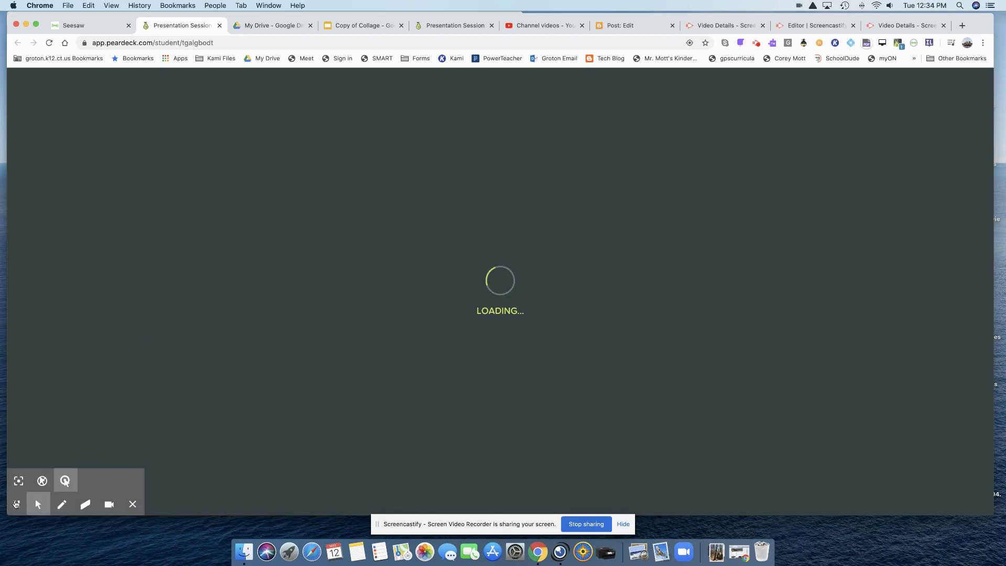
{"action": "left_click", "coordinate": [16, 506]}
{"action": "left_click", "coordinate": [427, 335]}
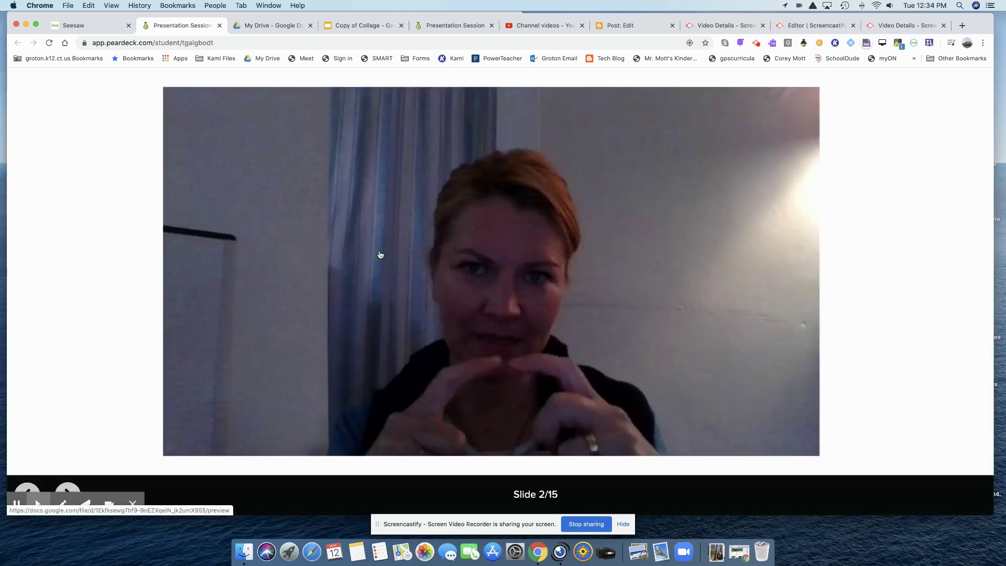
Go back to the title slide and play its audio narration.
{"action": "left_click", "coordinate": [35, 485]}
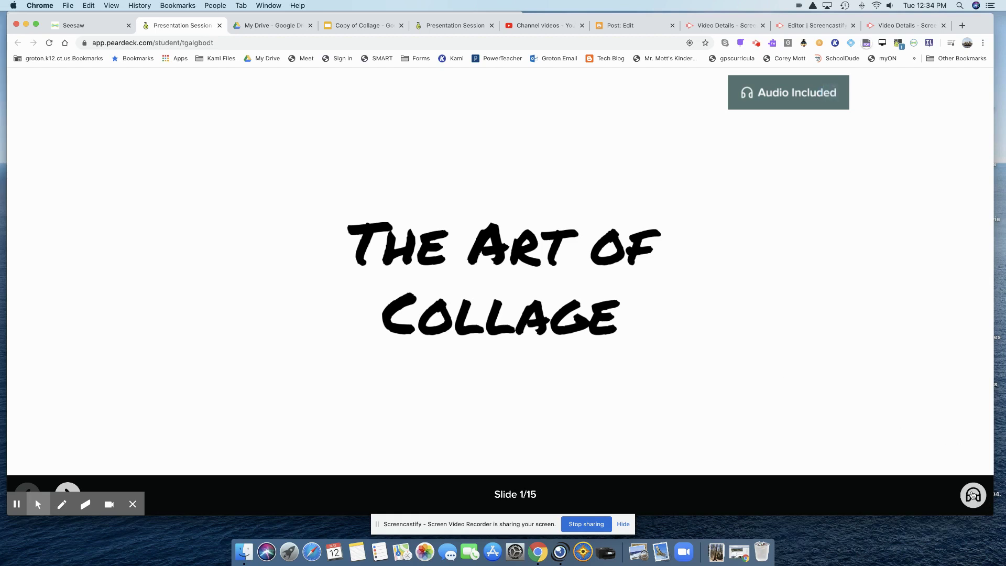
{"action": "left_click", "coordinate": [973, 495]}
{"action": "left_click", "coordinate": [862, 448]}
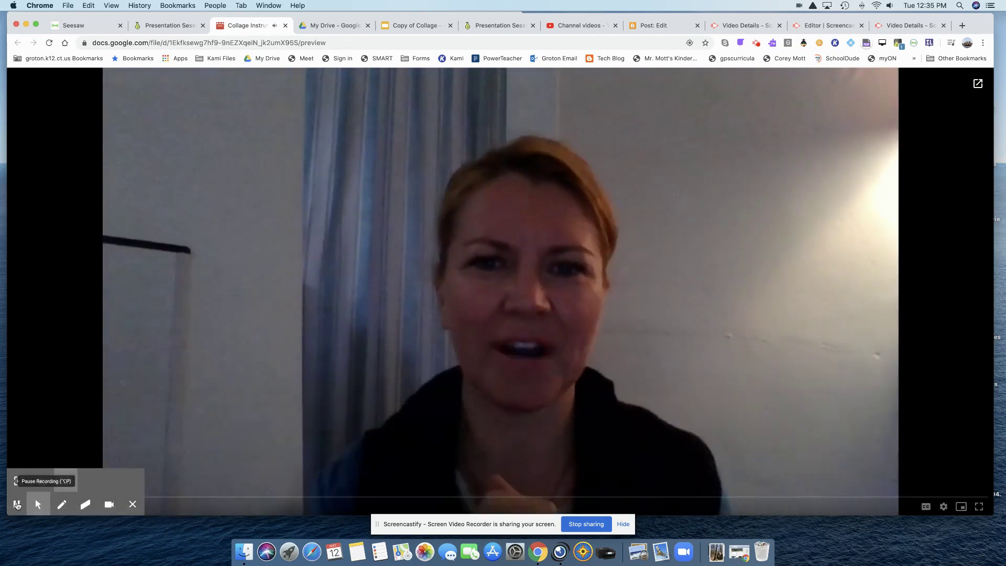
Pause the Collage Instructions video, move the Pear Deck lesson to slide 4 of 15, and return to Seesaw.
{"action": "key", "text": "space"}
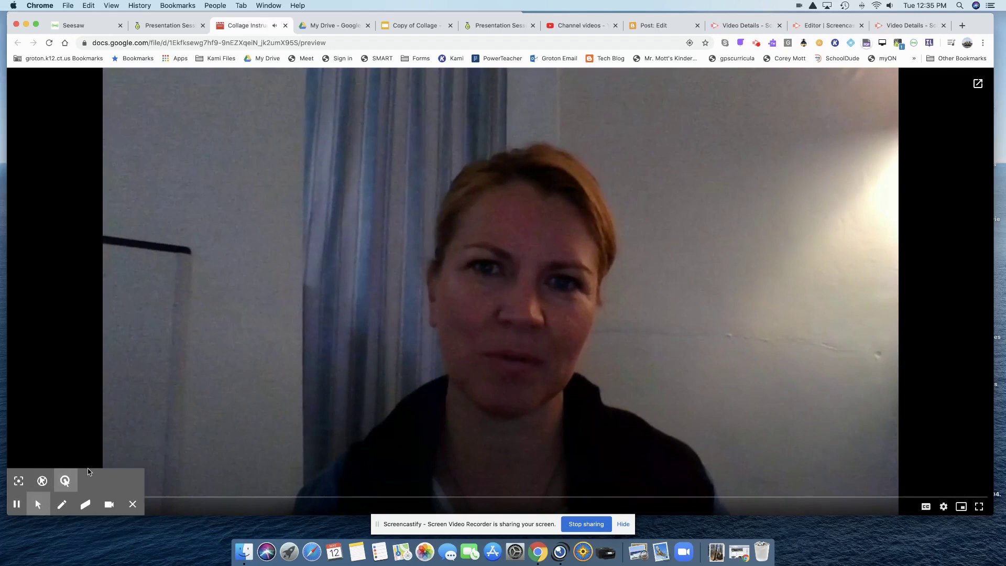
{"action": "left_click", "coordinate": [168, 27]}
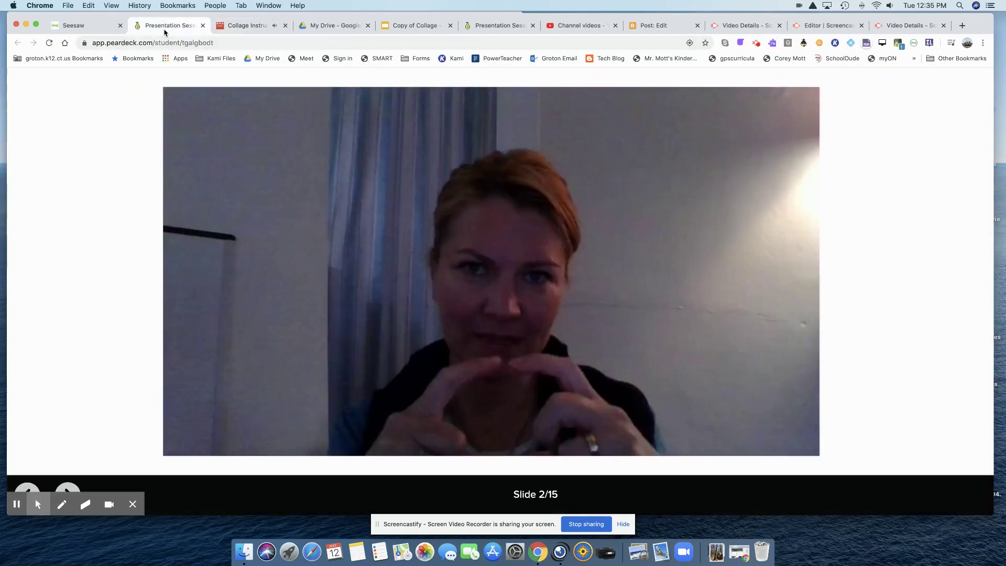
{"action": "left_click", "coordinate": [77, 490]}
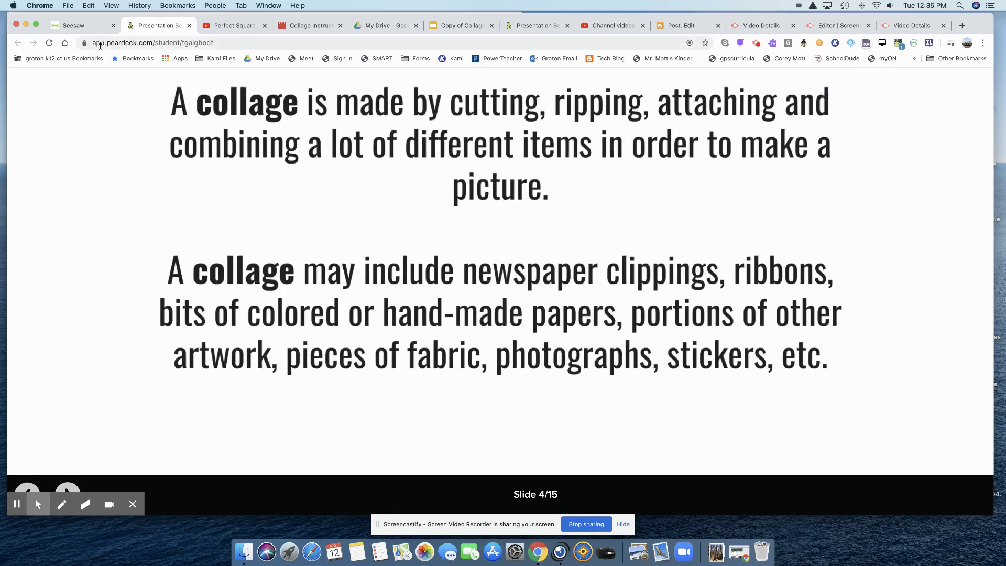
{"action": "left_click", "coordinate": [74, 28]}
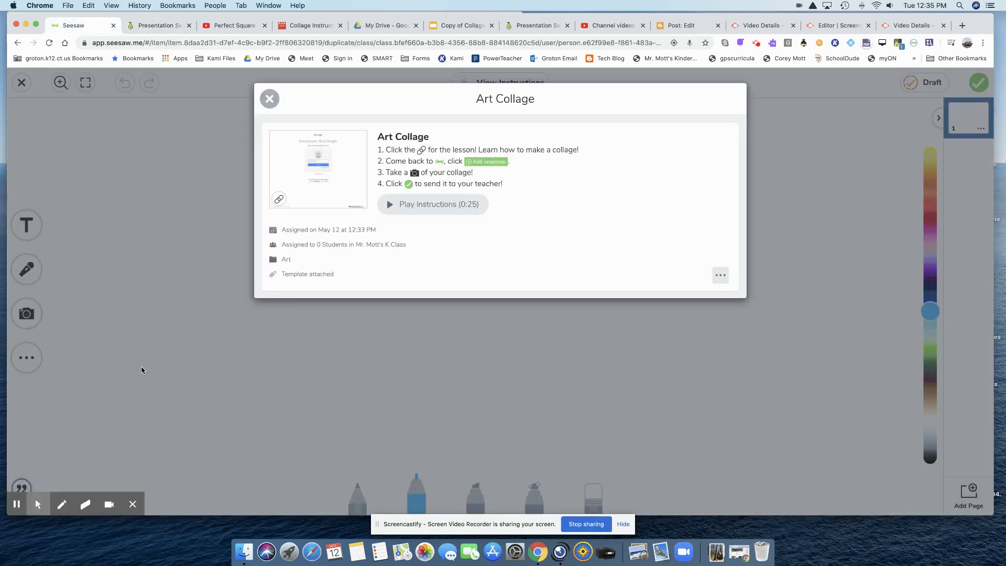